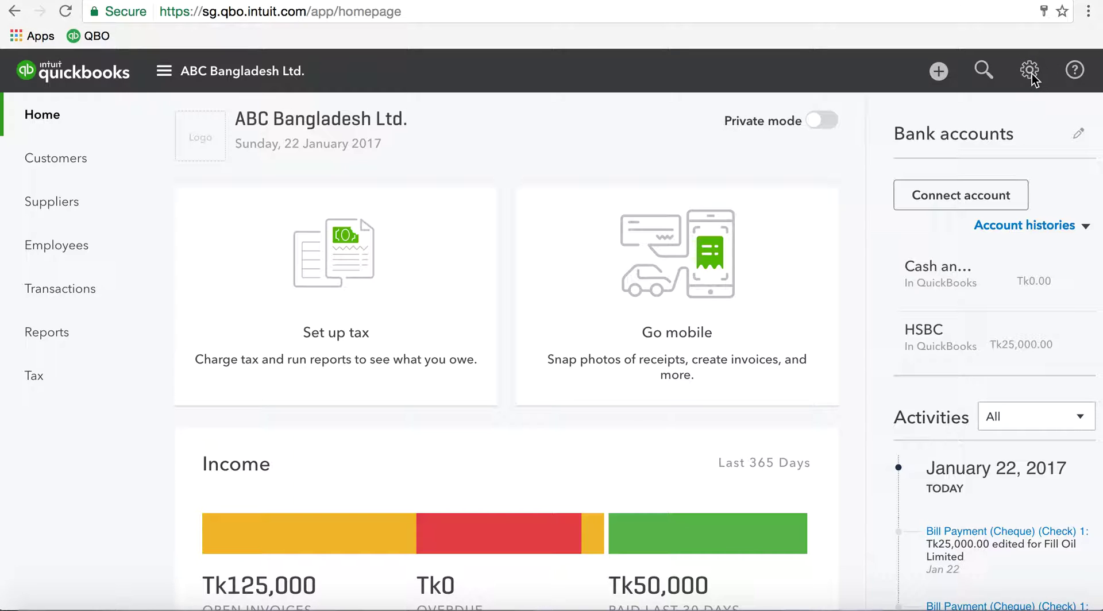
# Step: Open the Chart of Accounts from the gear menu's Your Company section
pyautogui.click(1031, 74)
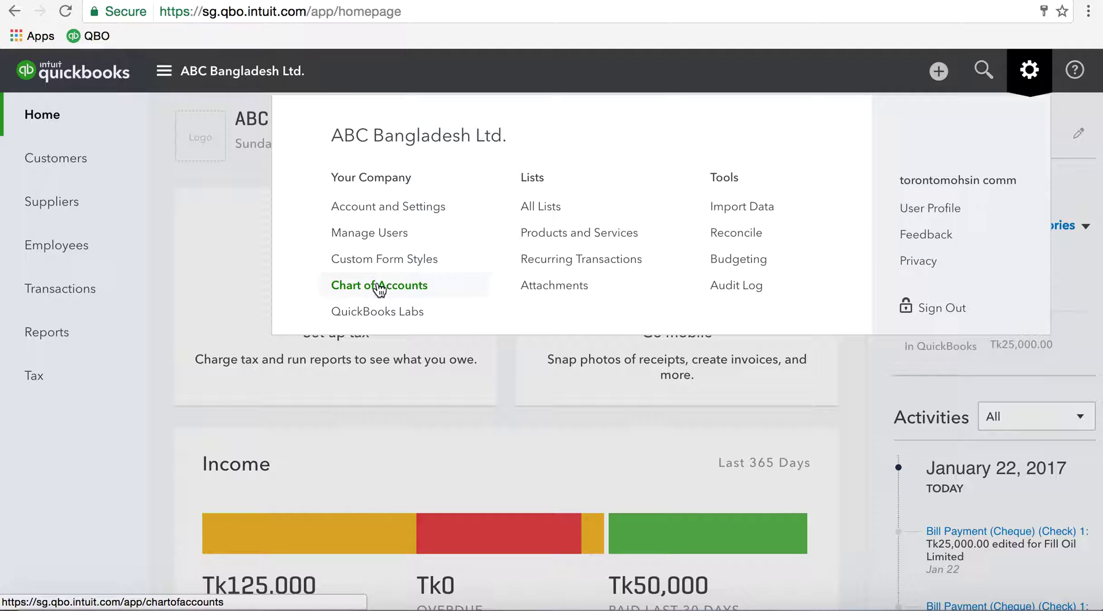
pyautogui.click(378, 284)
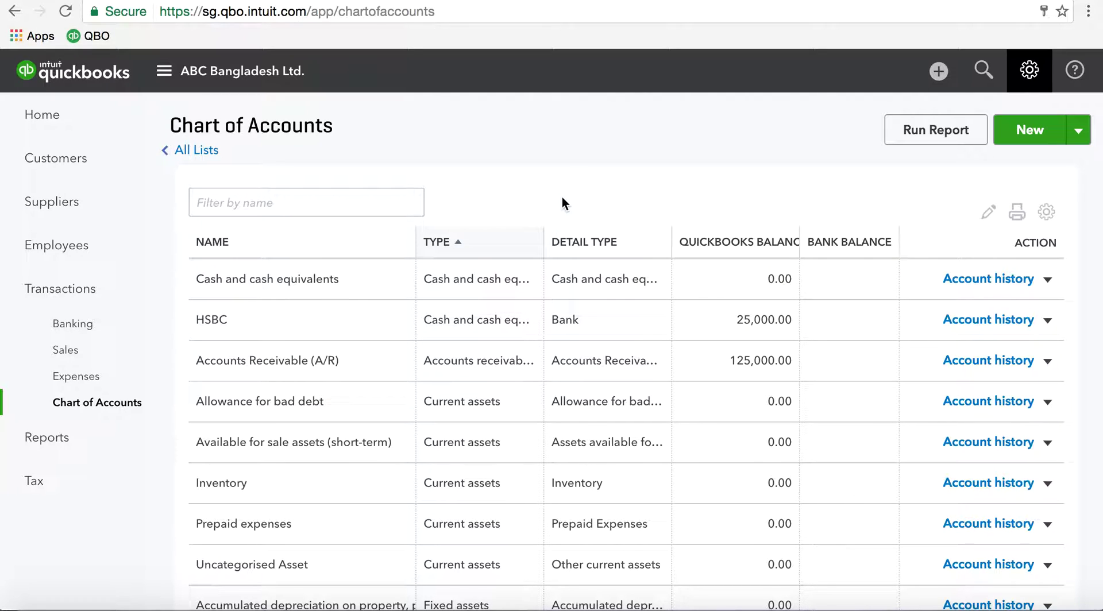
pyautogui.scroll(-1, 563, 202)
pyautogui.scroll(-1, 564, 204)
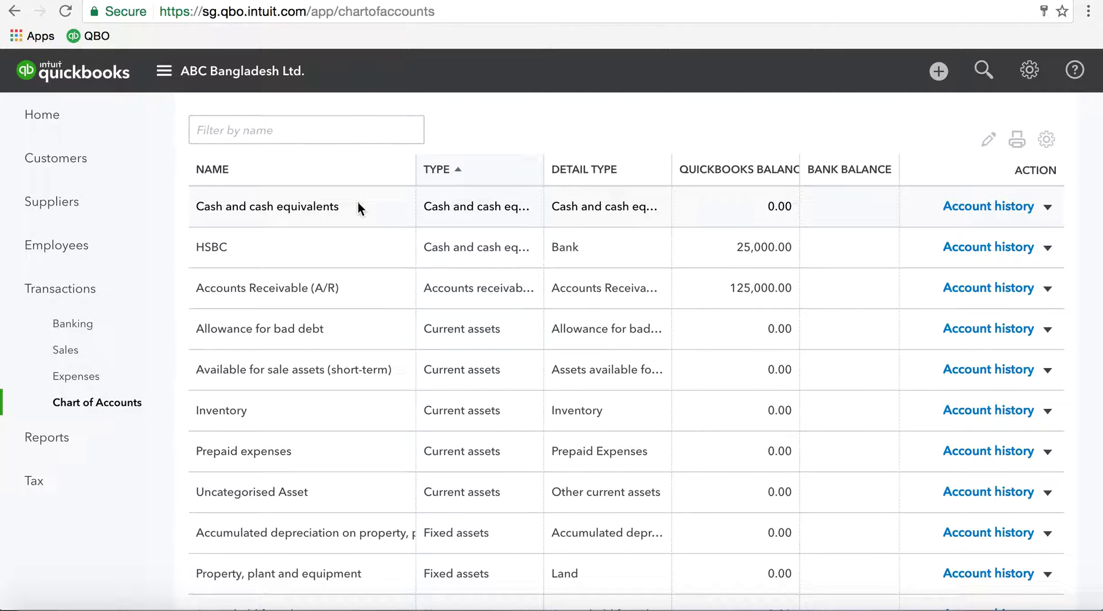
pyautogui.scroll(-1, 357, 202)
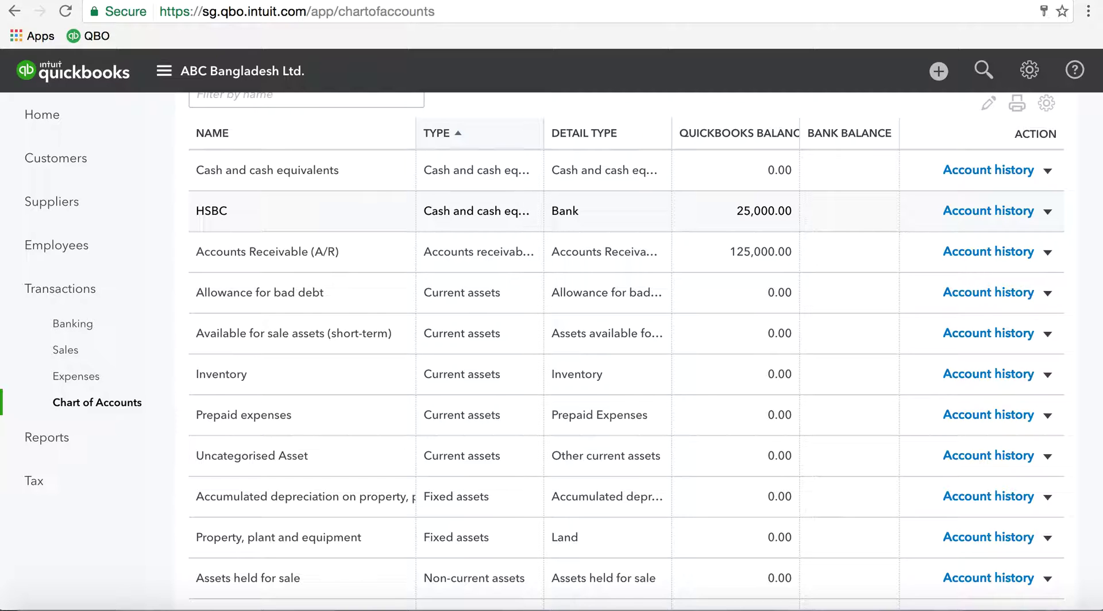
pyautogui.scroll(-1, 357, 212)
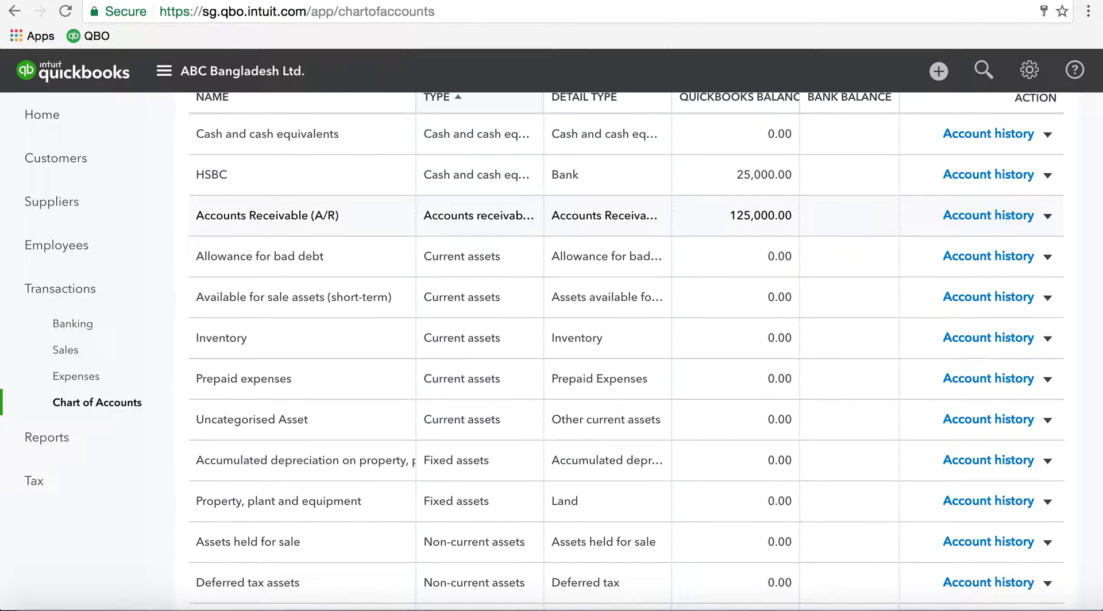
pyautogui.scroll(-1, 358, 200)
pyautogui.scroll(-1, 357, 200)
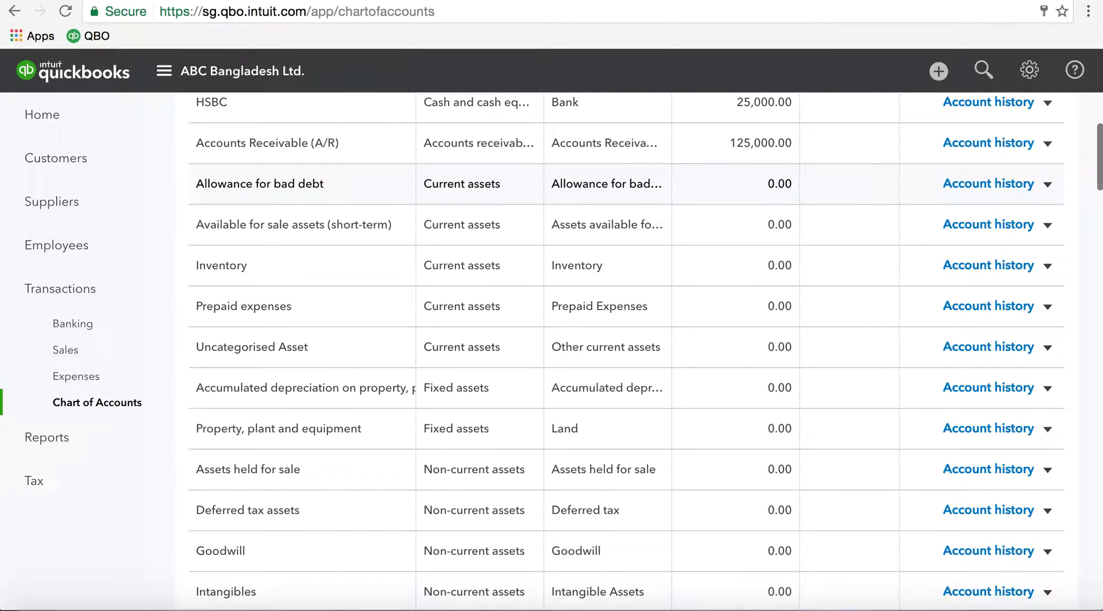
pyautogui.scroll(-1, 357, 195)
pyautogui.scroll(-1, 358, 195)
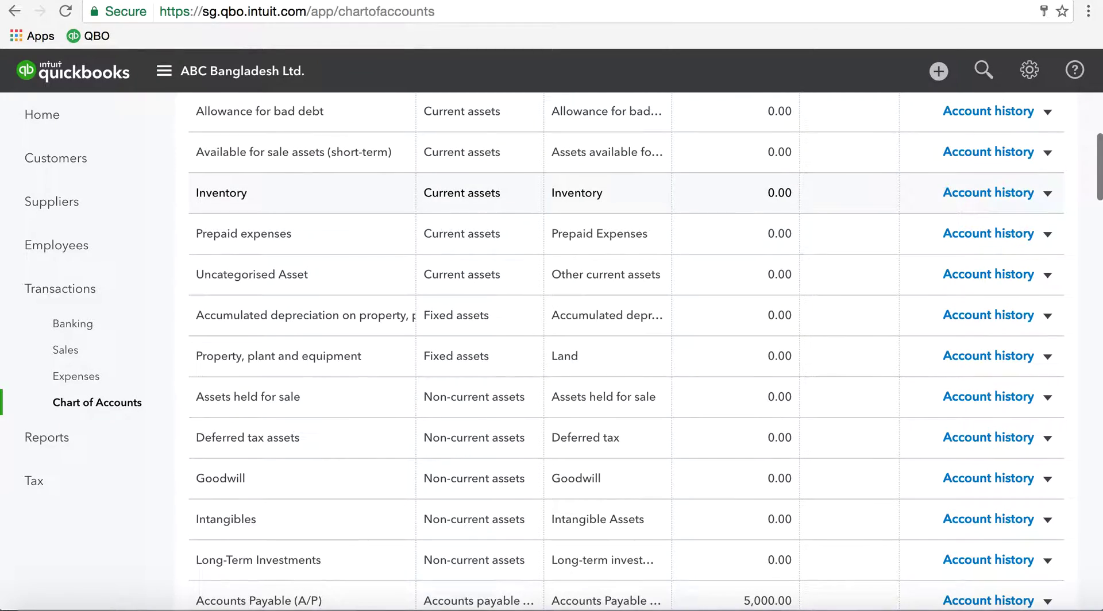
pyautogui.scroll(-2, 357, 207)
pyautogui.scroll(-1, 358, 207)
pyautogui.scroll(-1, 357, 207)
pyautogui.scroll(-2, 358, 207)
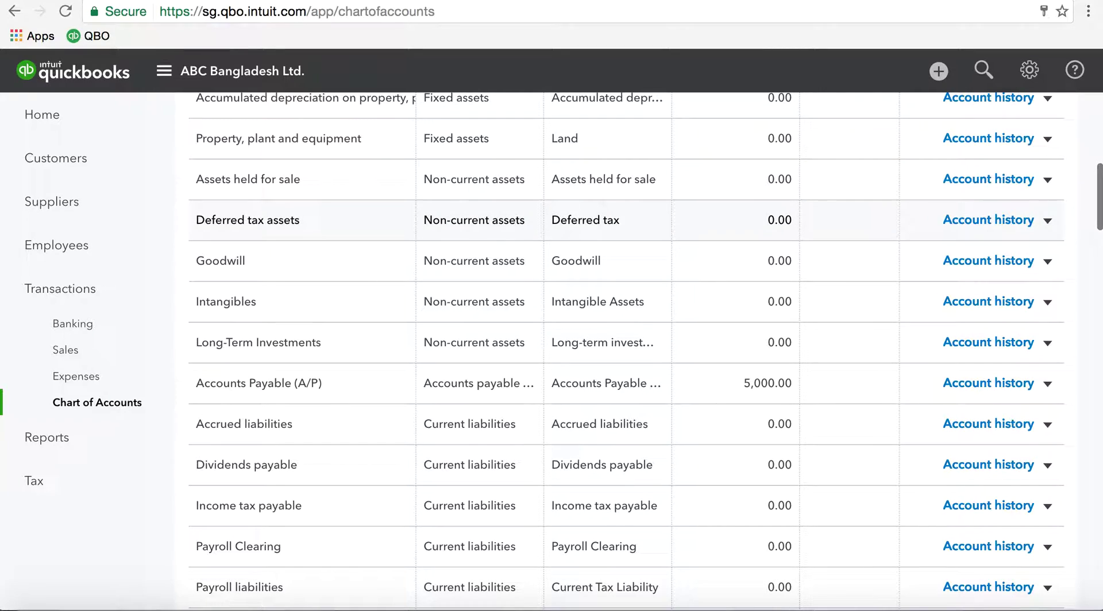
pyautogui.scroll(-1, 357, 201)
pyautogui.scroll(-3, 357, 202)
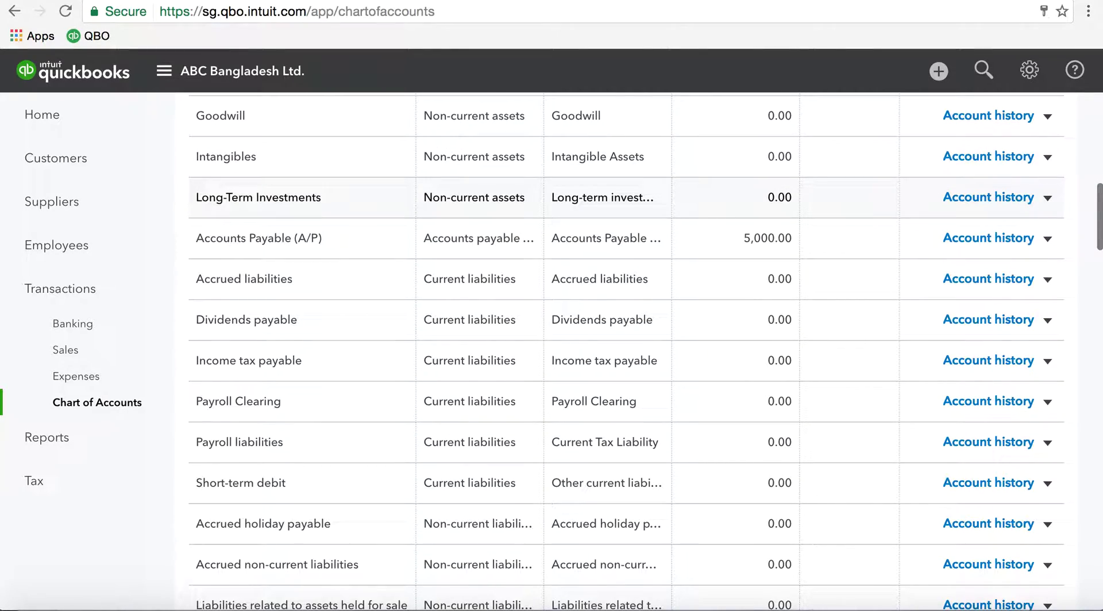
pyautogui.scroll(-1, 357, 195)
pyautogui.scroll(-1, 357, 196)
pyautogui.scroll(-2, 357, 195)
pyautogui.scroll(-2, 357, 189)
pyautogui.scroll(-1, 358, 190)
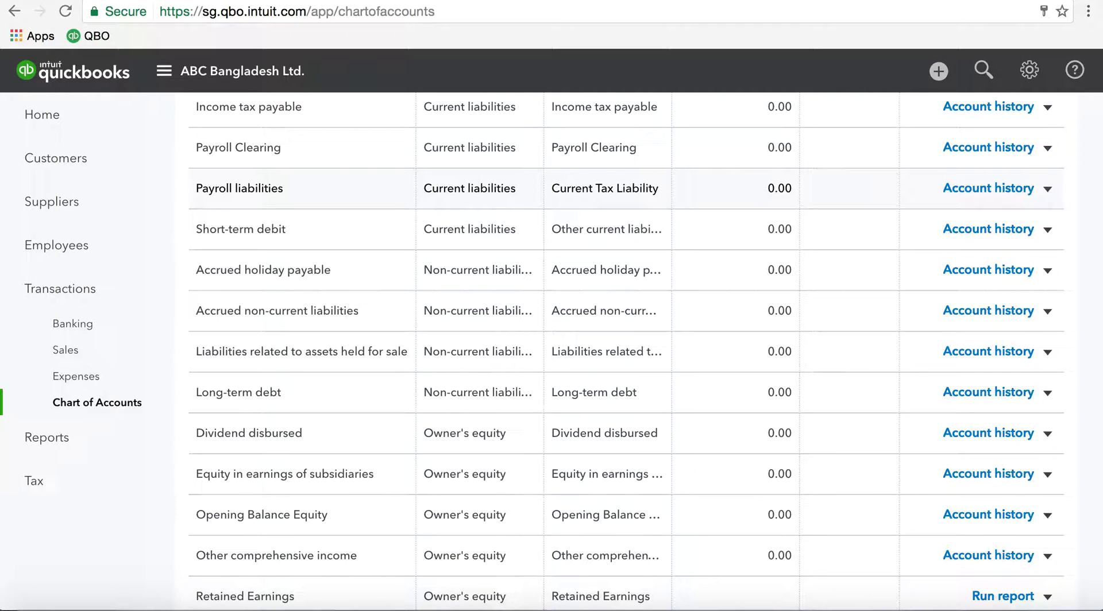
pyautogui.scroll(-1, 357, 201)
pyautogui.scroll(-1, 358, 201)
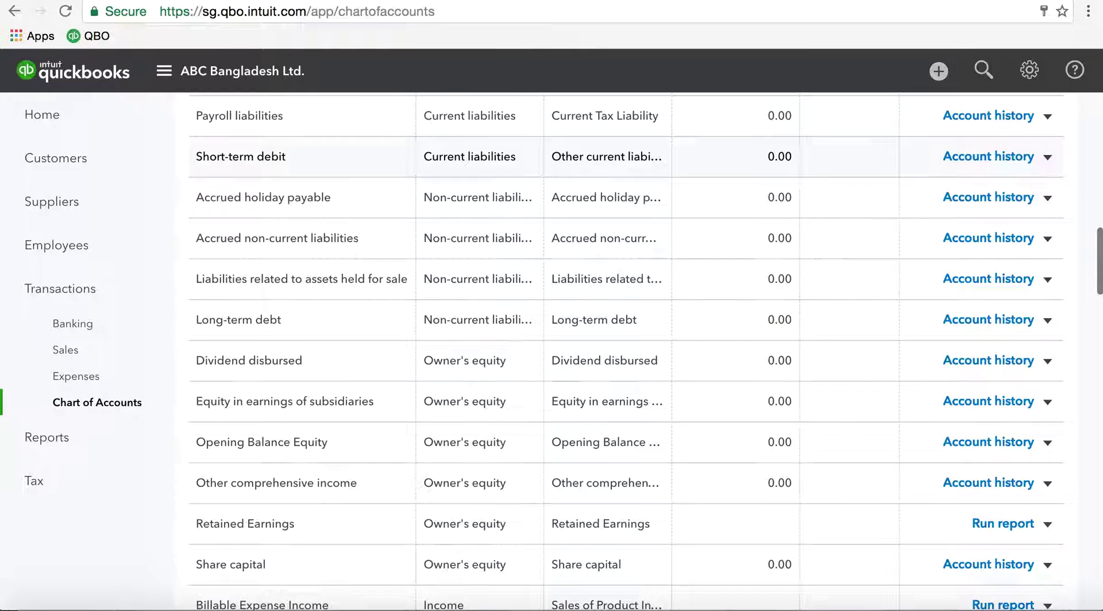
pyautogui.scroll(-2, 358, 201)
pyautogui.scroll(-1, 357, 196)
pyautogui.scroll(-2, 358, 196)
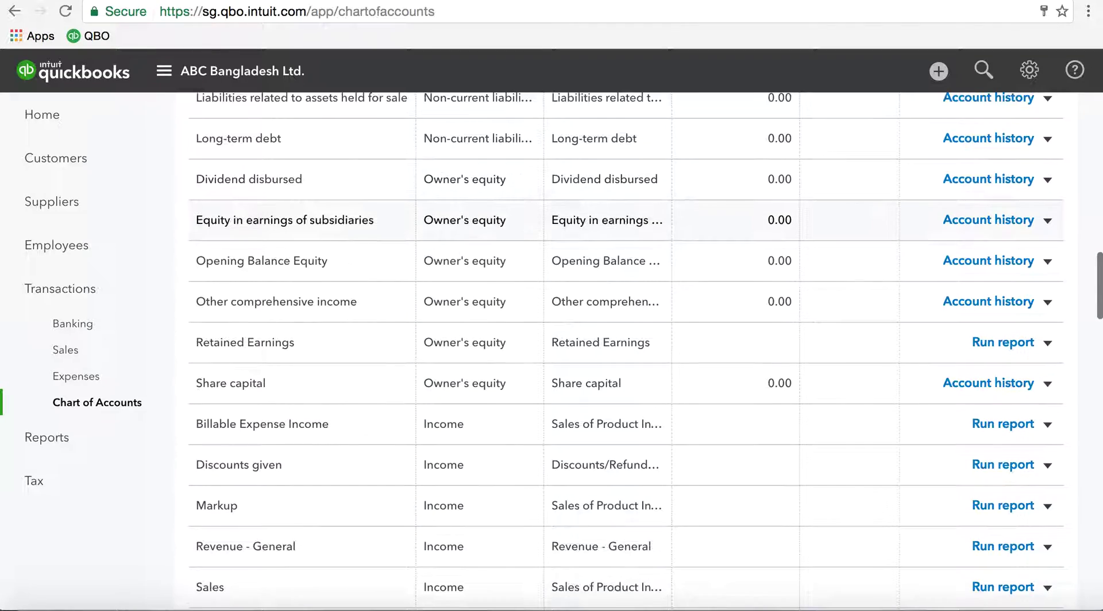
pyautogui.scroll(-1, 357, 195)
pyautogui.scroll(-2, 357, 201)
pyautogui.scroll(-3, 357, 202)
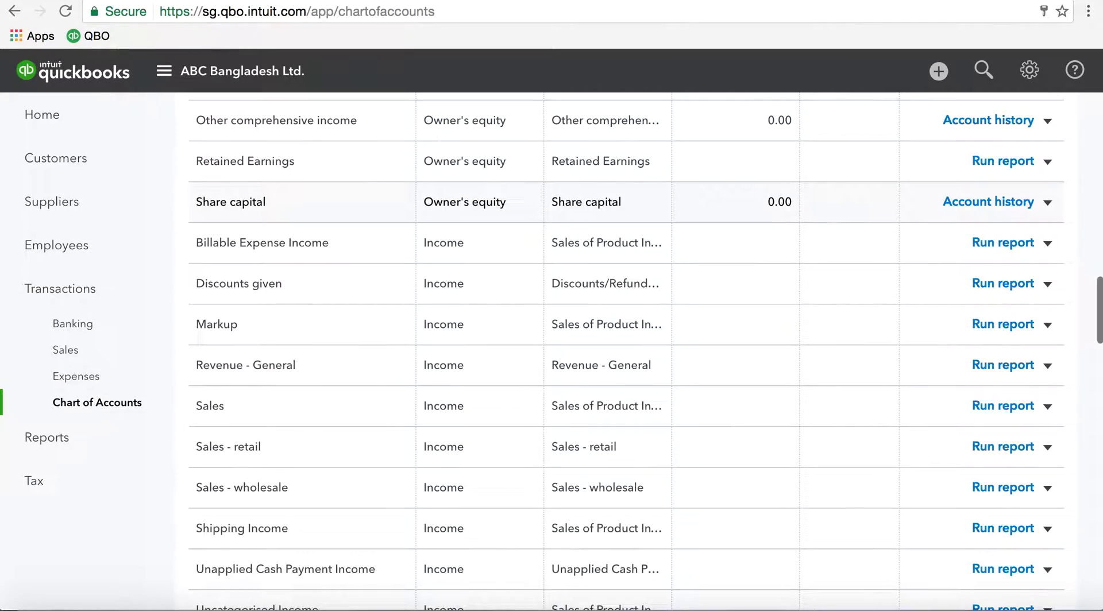
pyautogui.scroll(-2, 358, 201)
pyautogui.scroll(-2, 357, 201)
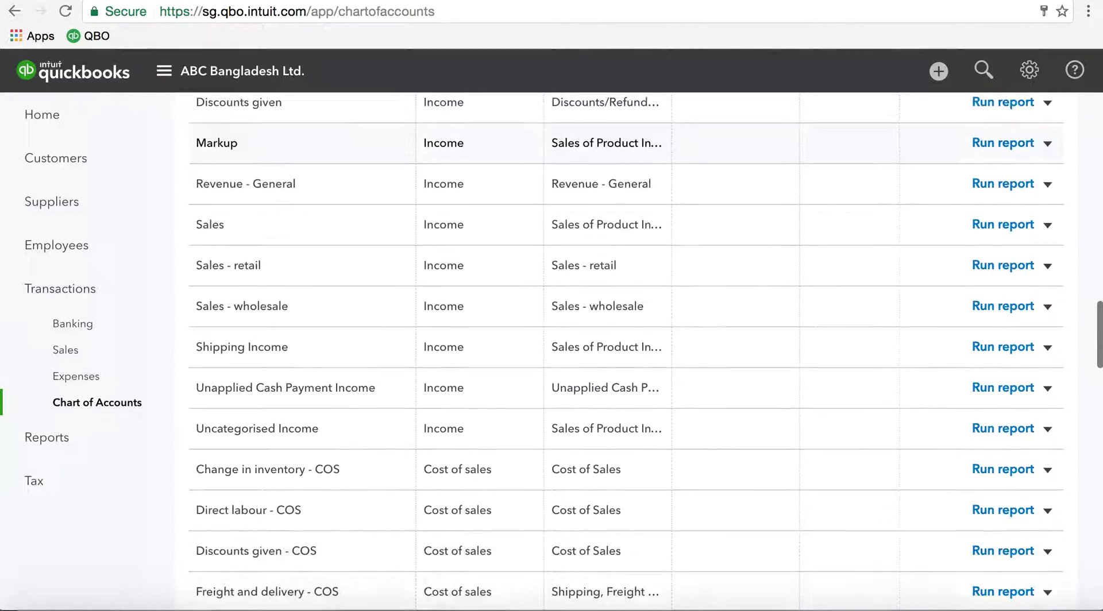
pyautogui.scroll(-6, 358, 201)
pyautogui.scroll(-2, 357, 202)
pyautogui.scroll(-2, 357, 201)
pyautogui.scroll(-3, 358, 201)
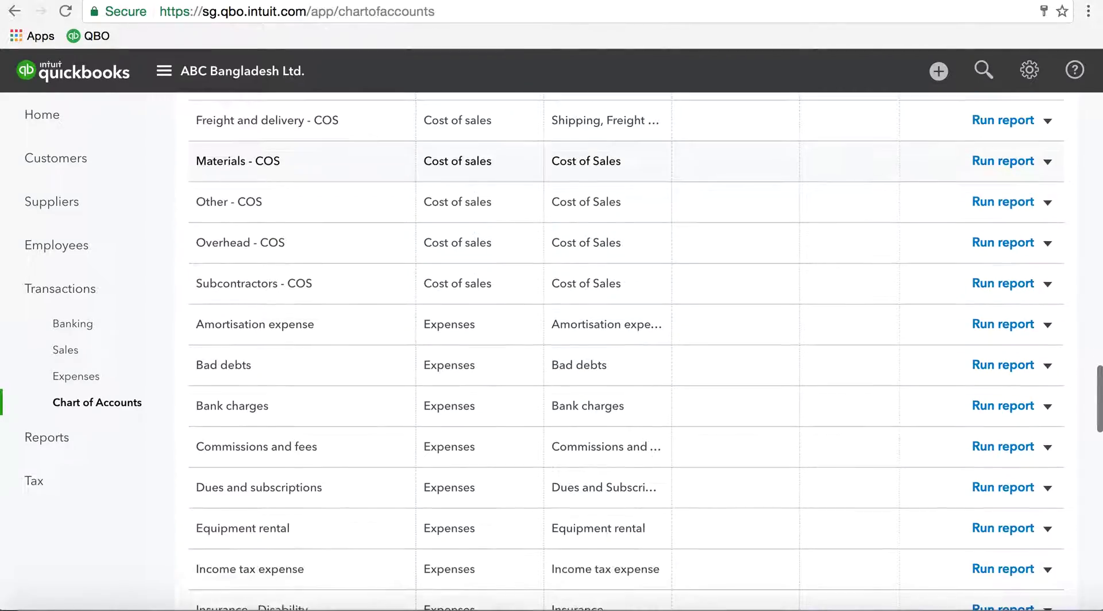
pyautogui.scroll(-1, 358, 201)
pyautogui.scroll(-2, 358, 201)
pyautogui.scroll(-2, 357, 201)
pyautogui.scroll(-8, 358, 201)
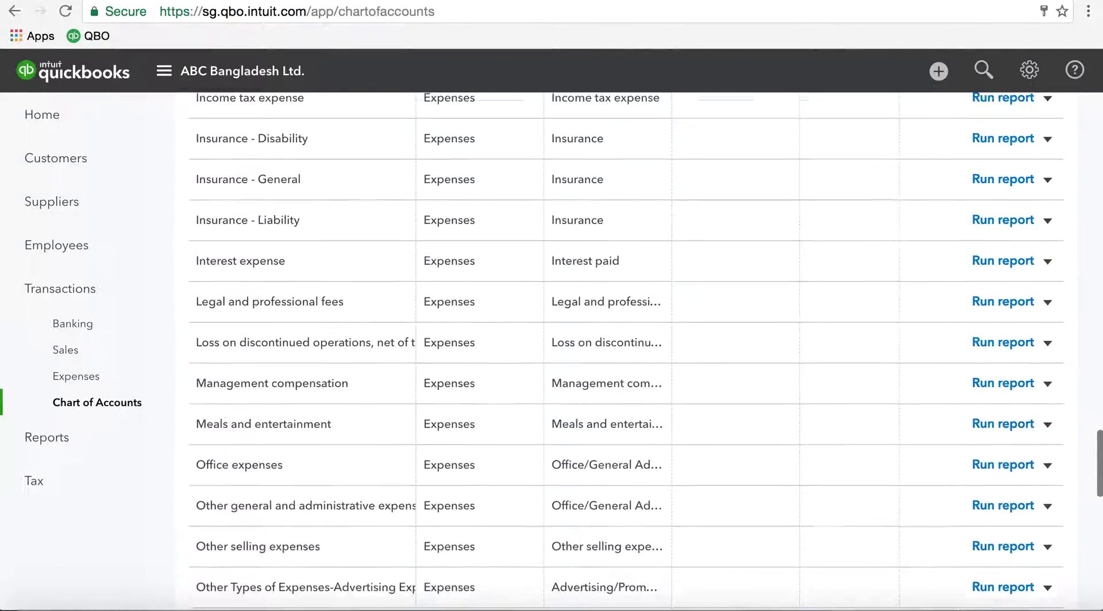
pyautogui.scroll(-3, 357, 201)
pyautogui.scroll(-2, 358, 201)
pyautogui.scroll(-2, 357, 201)
pyautogui.scroll(-2, 358, 201)
pyautogui.scroll(-2, 357, 201)
pyautogui.scroll(-2, 358, 207)
pyautogui.scroll(-2, 357, 207)
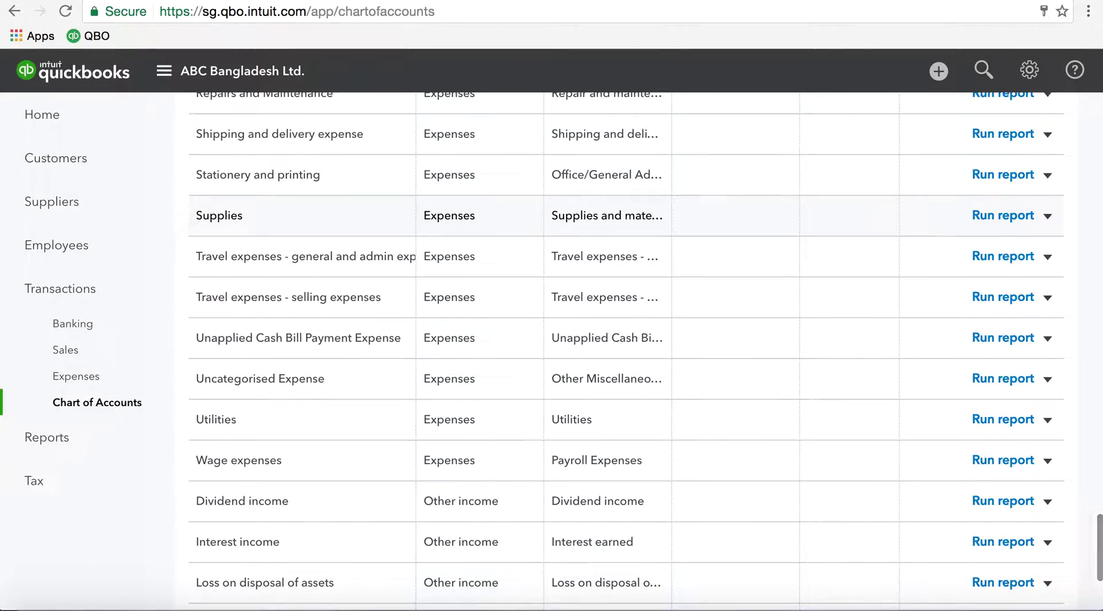
pyautogui.scroll(-1, 357, 207)
pyautogui.scroll(1, 357, 207)
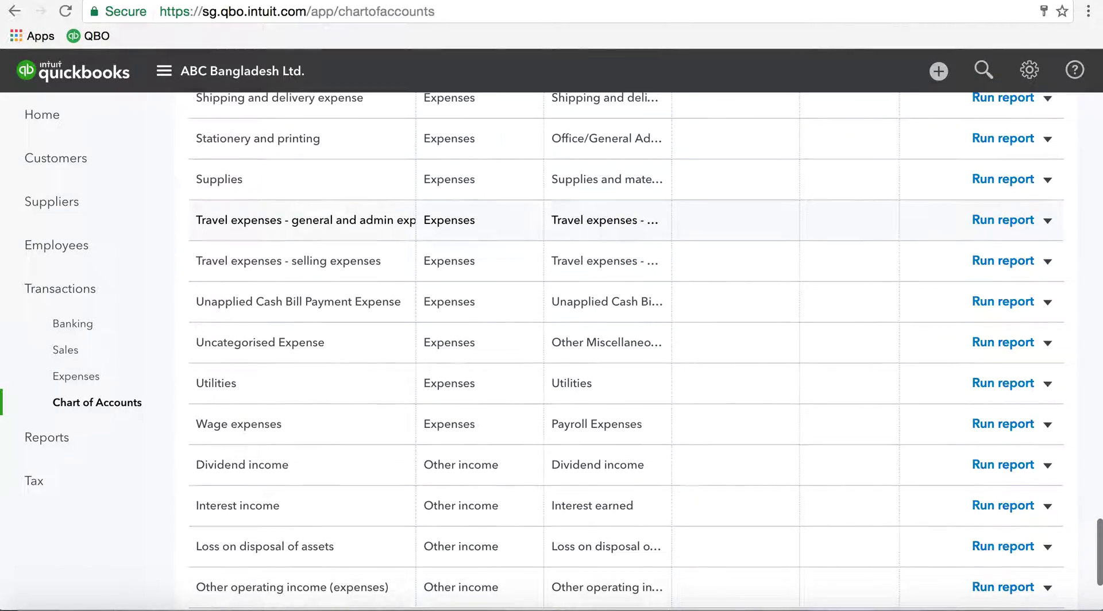
pyautogui.scroll(4, 358, 207)
pyautogui.scroll(3, 357, 207)
pyautogui.scroll(3, 358, 206)
pyautogui.scroll(3, 358, 206)
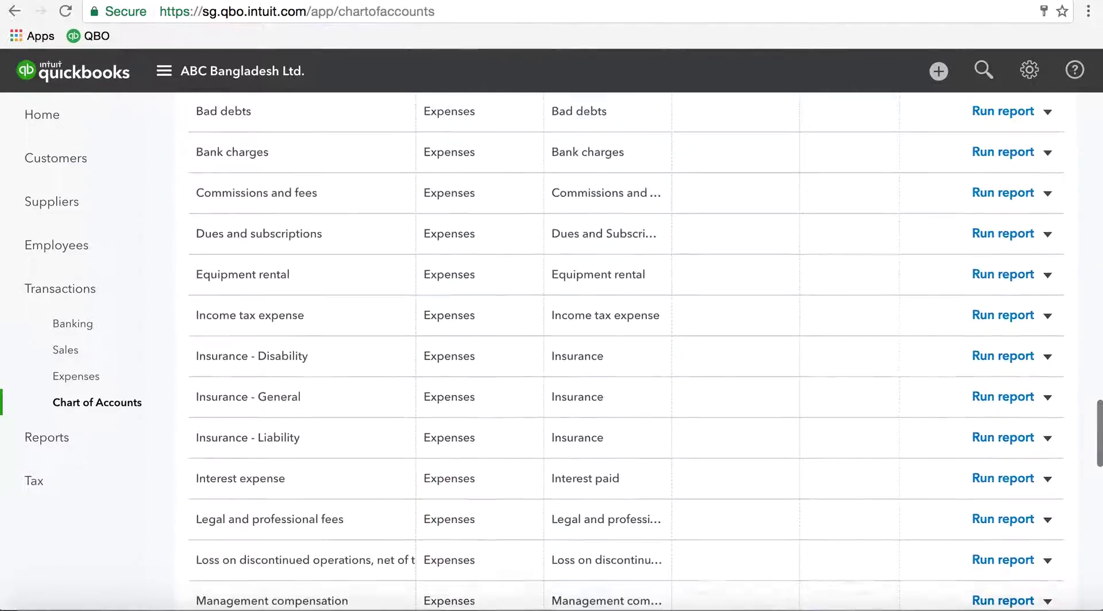
pyautogui.scroll(2, 357, 207)
pyautogui.scroll(-1, 357, 207)
pyautogui.scroll(-3, 357, 207)
pyautogui.scroll(-4, 357, 207)
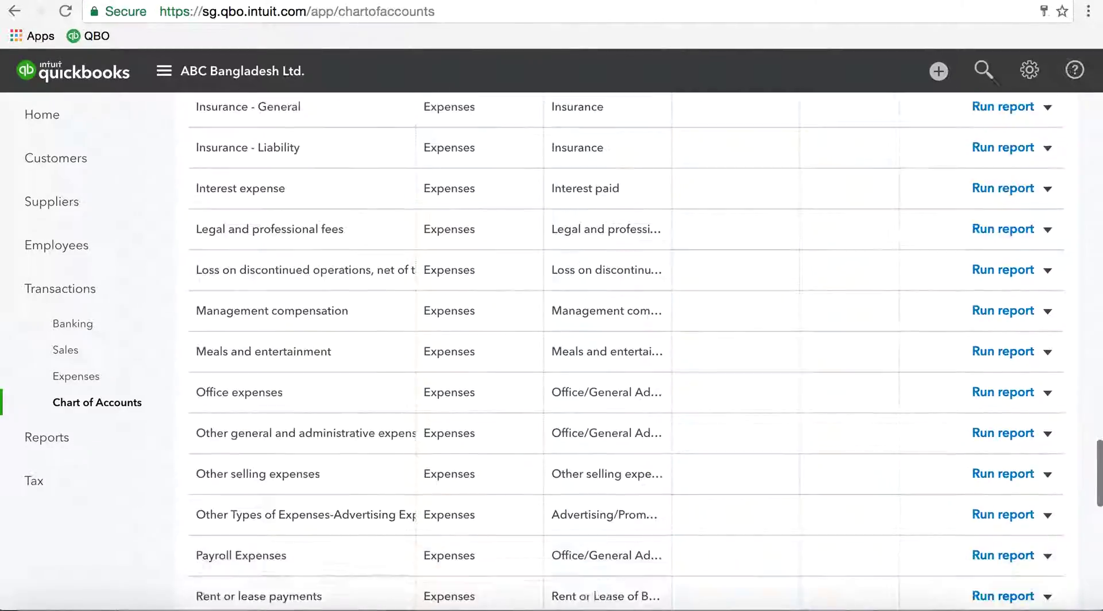
pyautogui.scroll(-2, 357, 207)
pyautogui.scroll(-3, 357, 197)
pyautogui.scroll(-3, 357, 197)
pyautogui.scroll(-1, 358, 197)
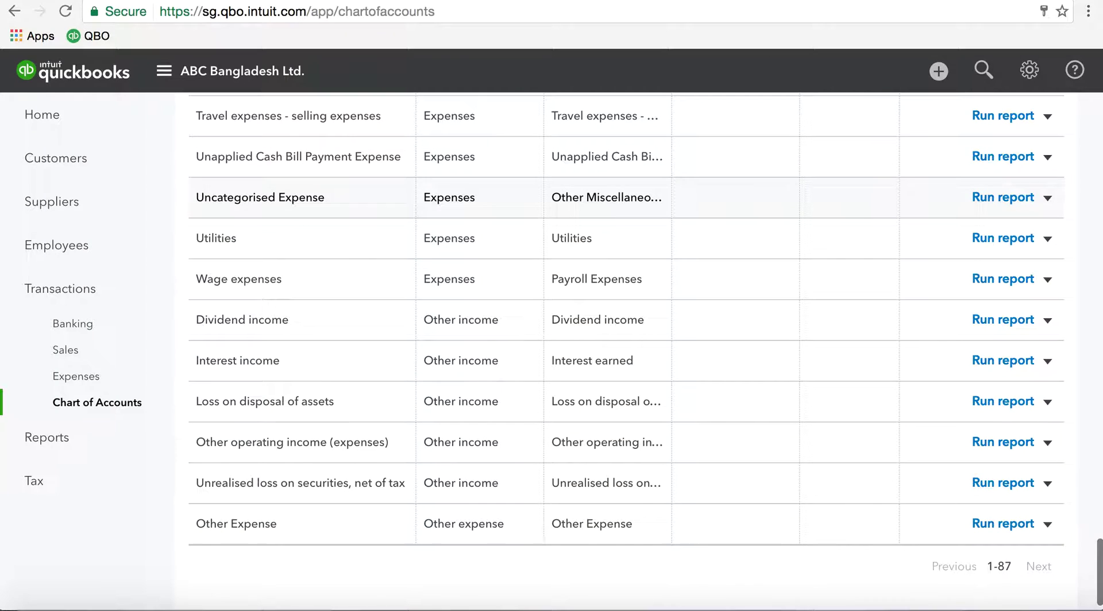
pyautogui.scroll(1, 357, 197)
pyautogui.scroll(1, 357, 197)
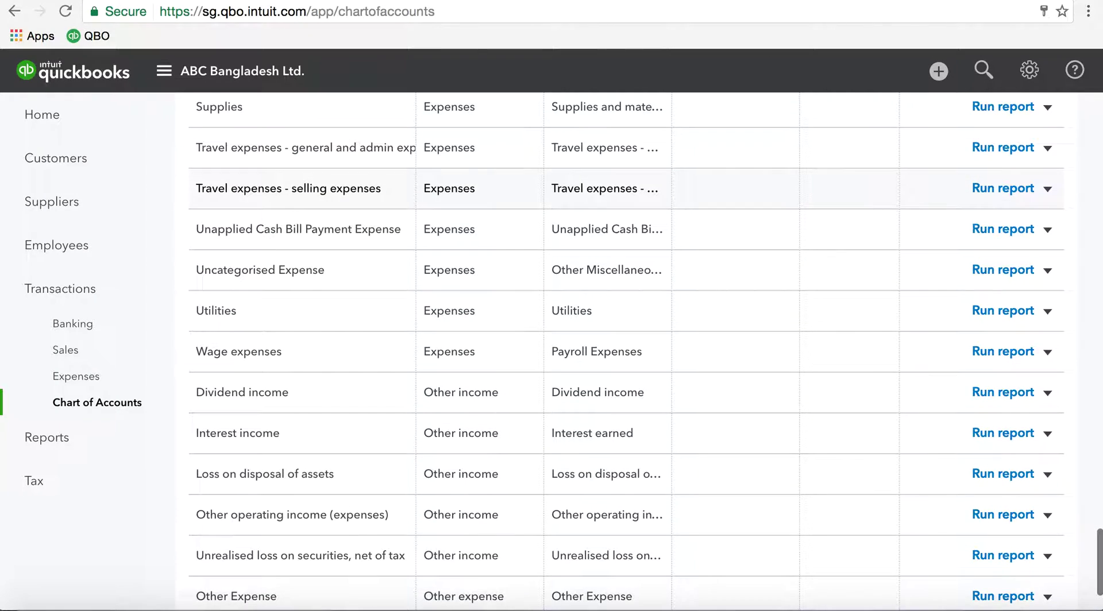
pyautogui.scroll(-2, 357, 197)
pyautogui.scroll(-1, 357, 197)
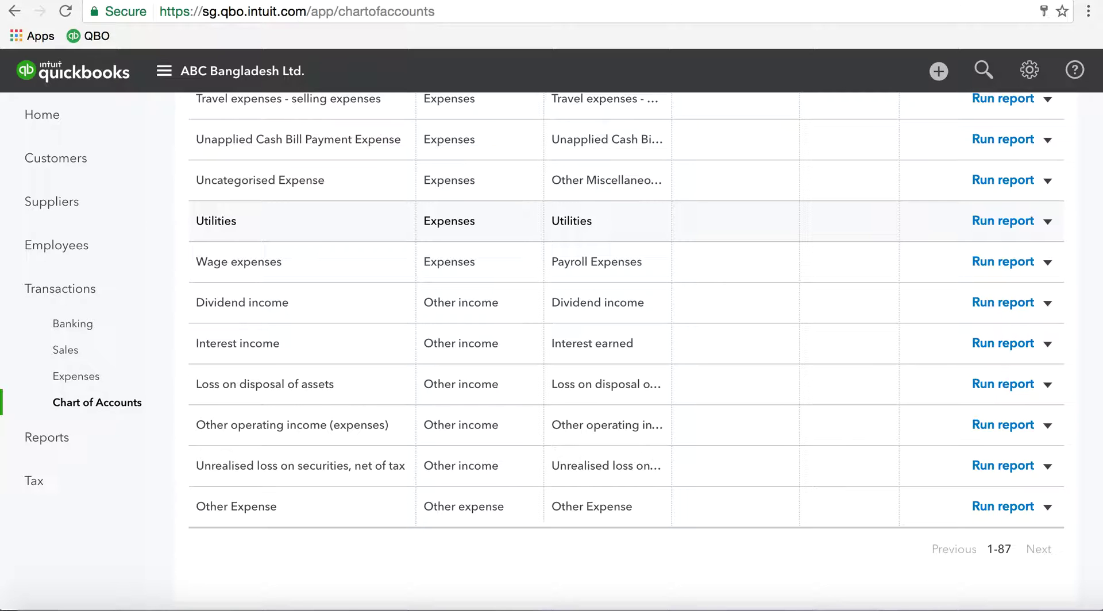
pyautogui.scroll(1, 357, 204)
pyautogui.scroll(1, 358, 203)
pyautogui.scroll(2, 358, 204)
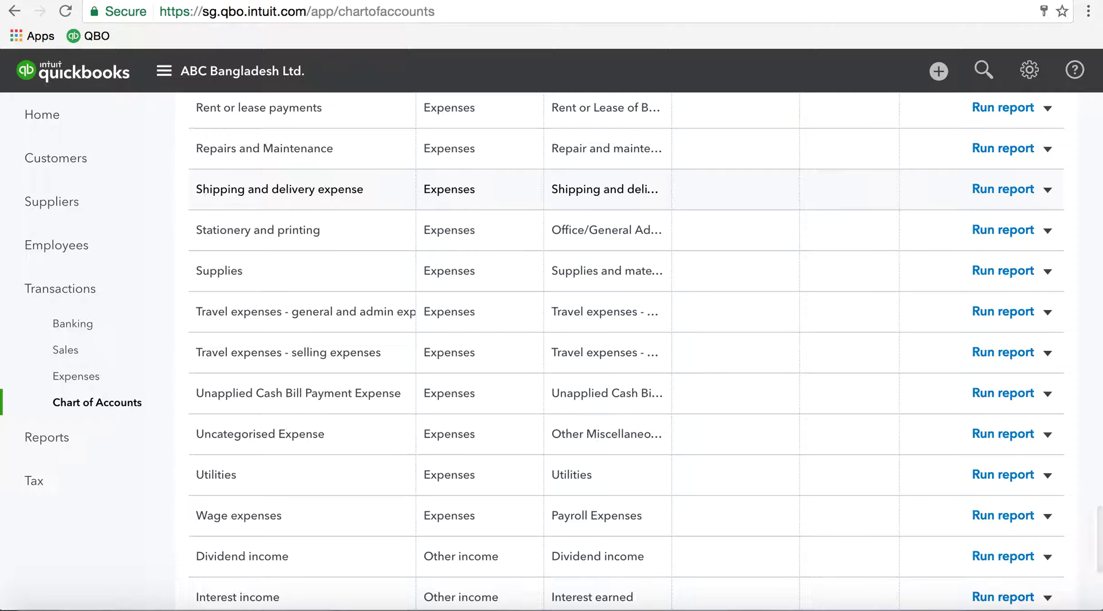
pyautogui.scroll(1, 358, 190)
pyautogui.scroll(2, 357, 190)
pyautogui.scroll(3, 358, 190)
pyautogui.scroll(3, 357, 189)
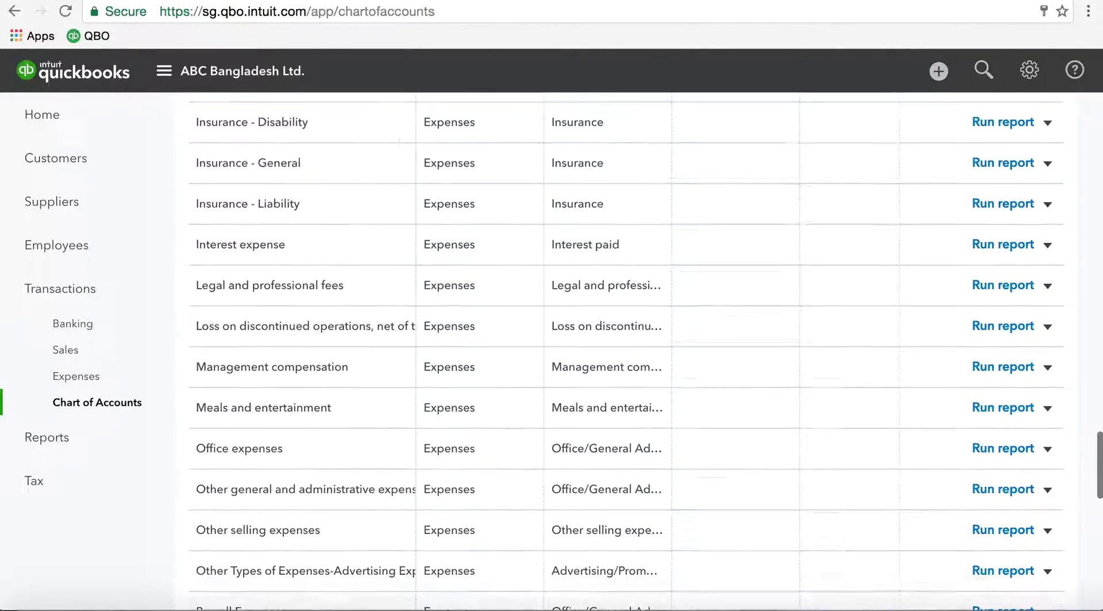
pyautogui.scroll(2, 357, 198)
pyautogui.scroll(2, 358, 199)
pyautogui.scroll(2, 358, 198)
pyautogui.scroll(1, 357, 199)
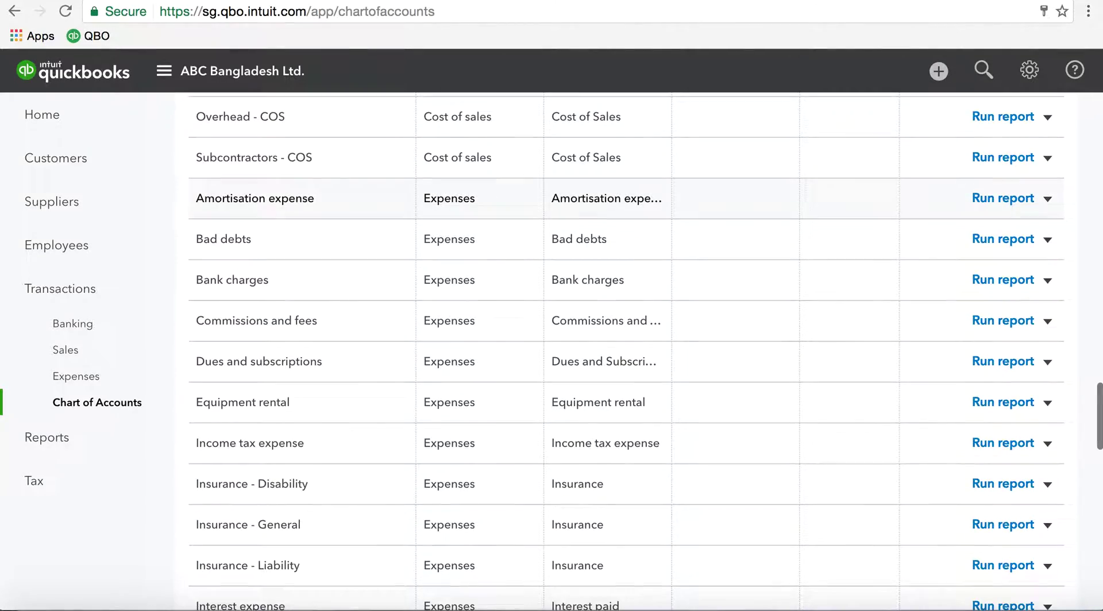
pyautogui.scroll(-1, 358, 198)
pyautogui.scroll(-2, 358, 198)
pyautogui.scroll(-4, 357, 198)
pyautogui.scroll(-3, 358, 199)
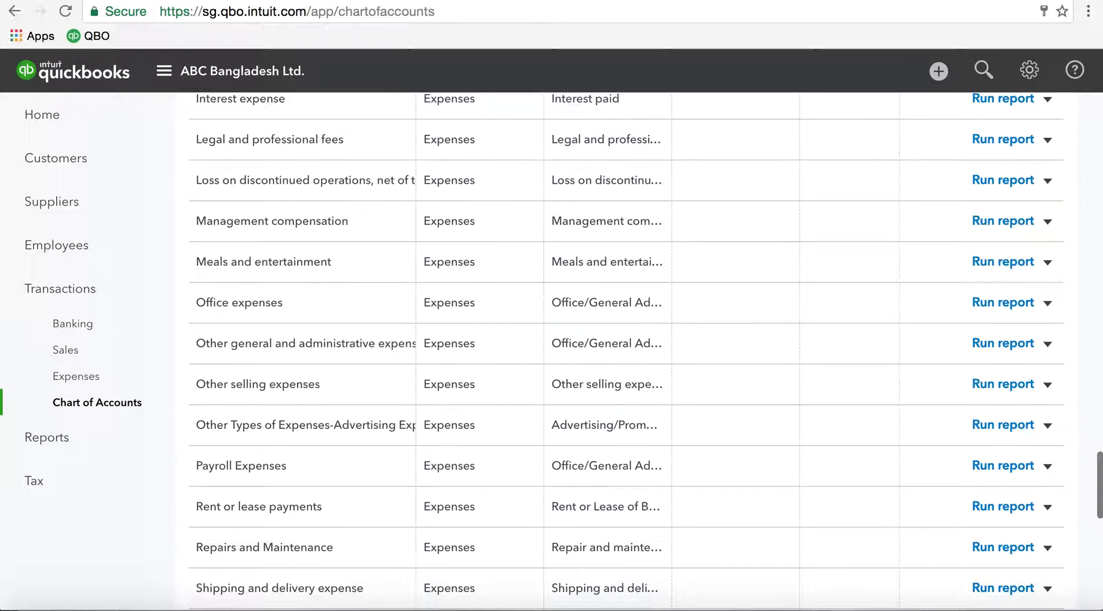
pyautogui.scroll(-1, 357, 207)
pyautogui.scroll(-2, 358, 207)
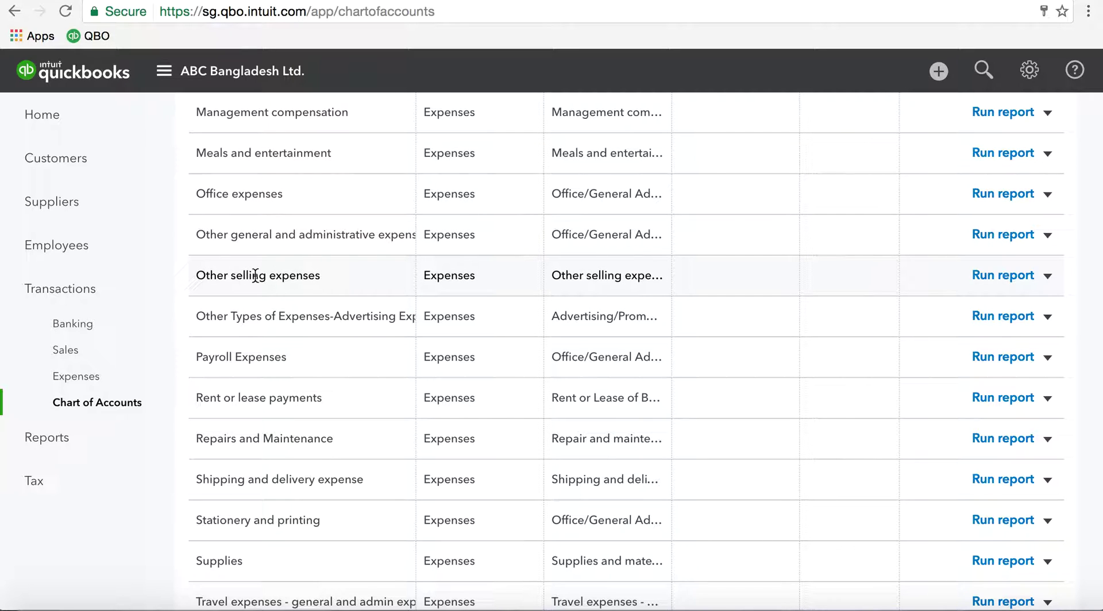
pyautogui.scroll(1, 349, 275)
pyautogui.scroll(2, 349, 275)
pyautogui.scroll(3, 350, 274)
pyautogui.scroll(4, 349, 275)
pyautogui.scroll(4, 349, 275)
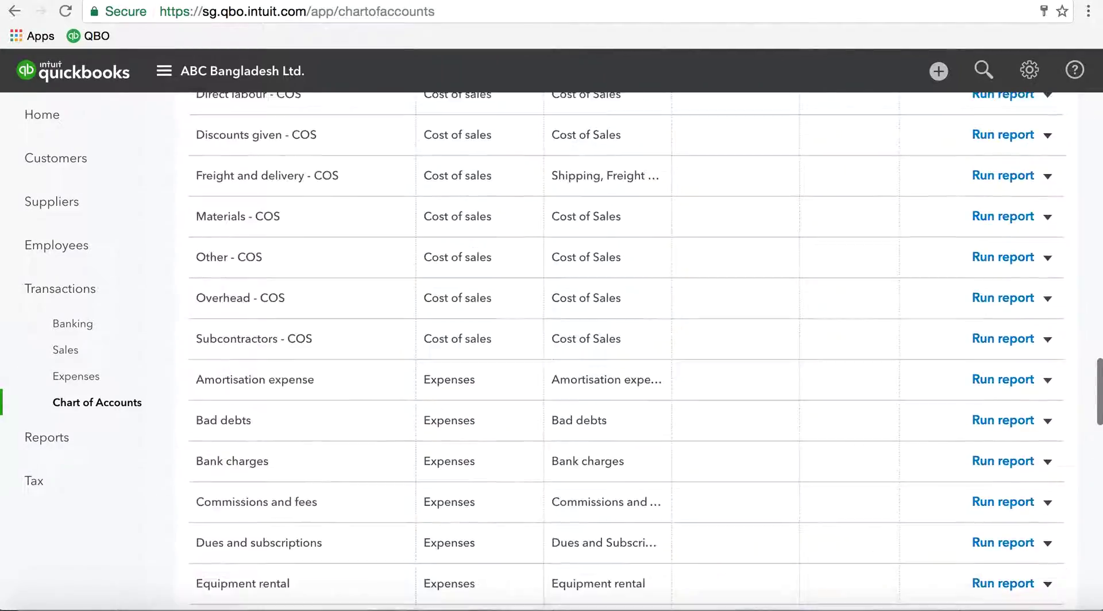
pyautogui.scroll(4, 349, 275)
pyautogui.scroll(3, 349, 274)
pyautogui.scroll(4, 350, 274)
pyautogui.scroll(5, 349, 275)
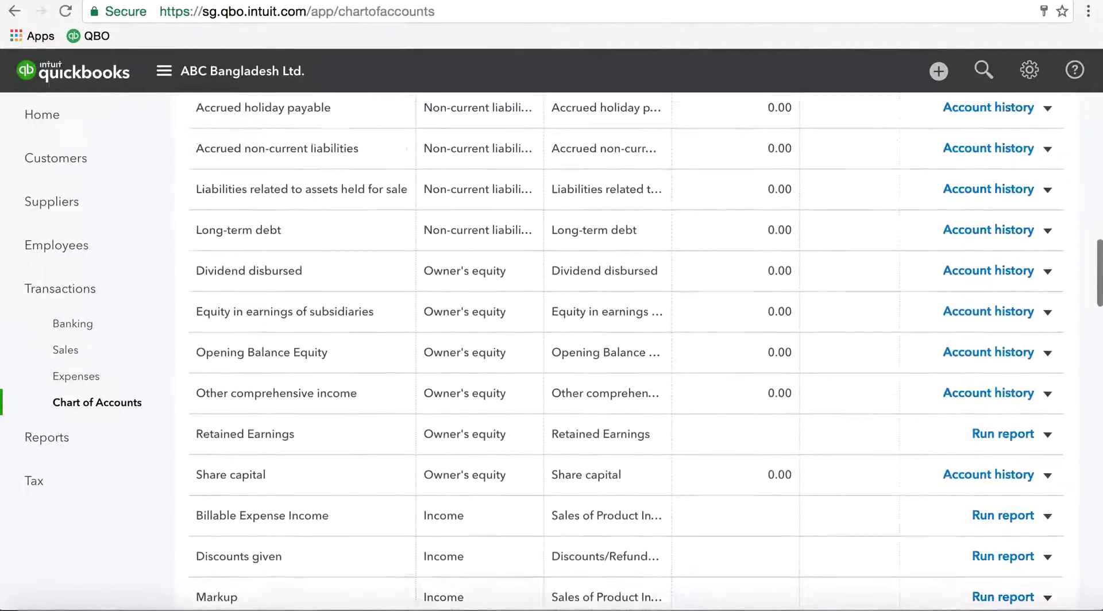
pyautogui.scroll(4, 349, 274)
pyautogui.scroll(4, 350, 275)
pyautogui.scroll(4, 349, 274)
pyautogui.scroll(4, 349, 275)
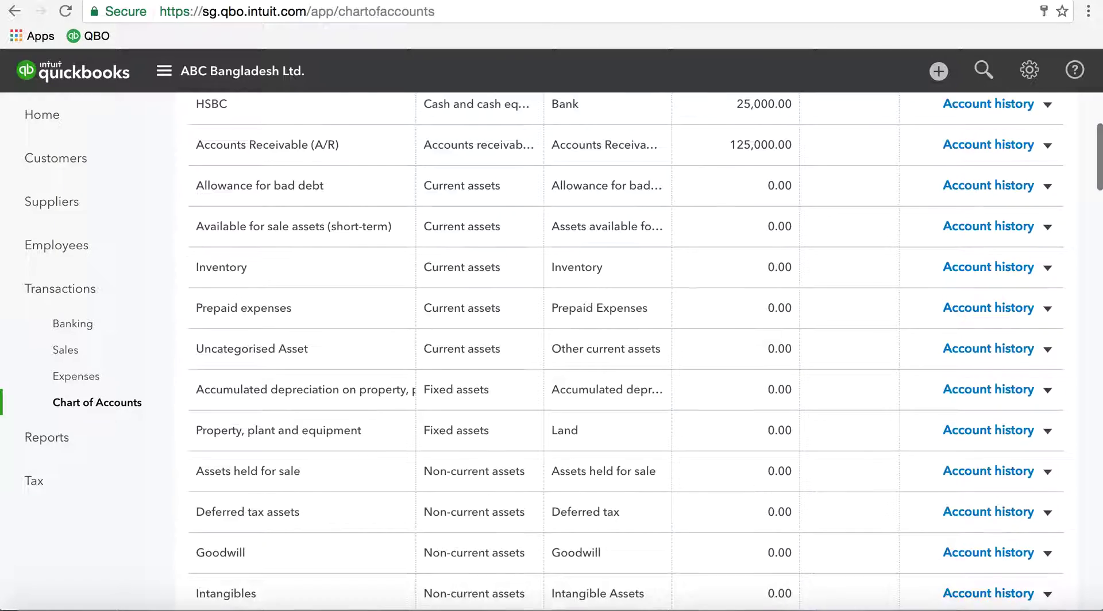
pyautogui.scroll(4, 349, 274)
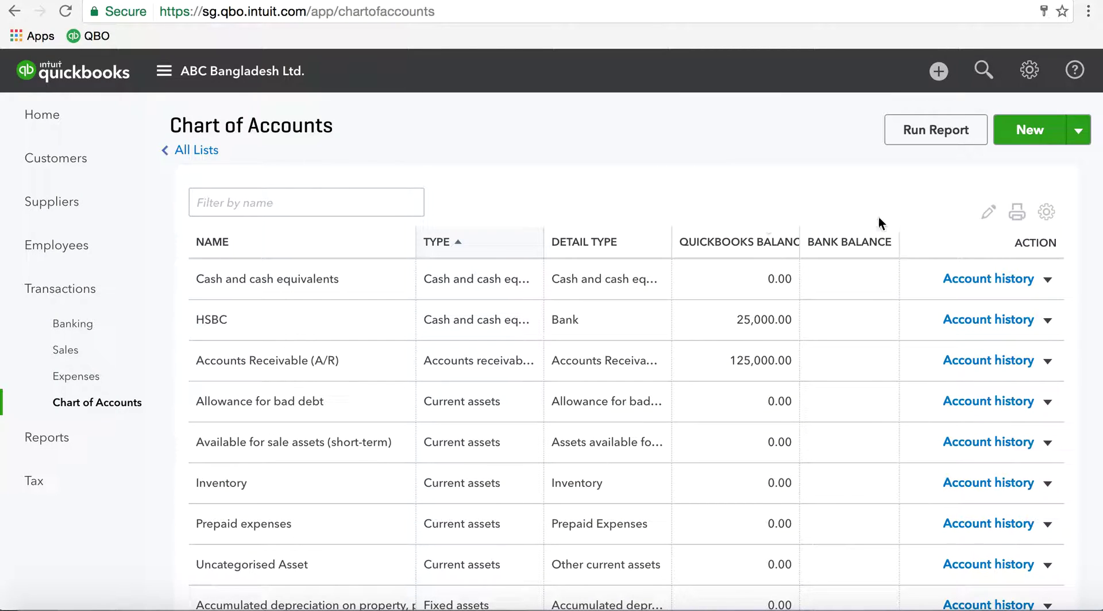
# Step: Switch the Chart of Accounts to batch edit, leaving the Accounts Receivable name unchanged
pyautogui.click(989, 216)
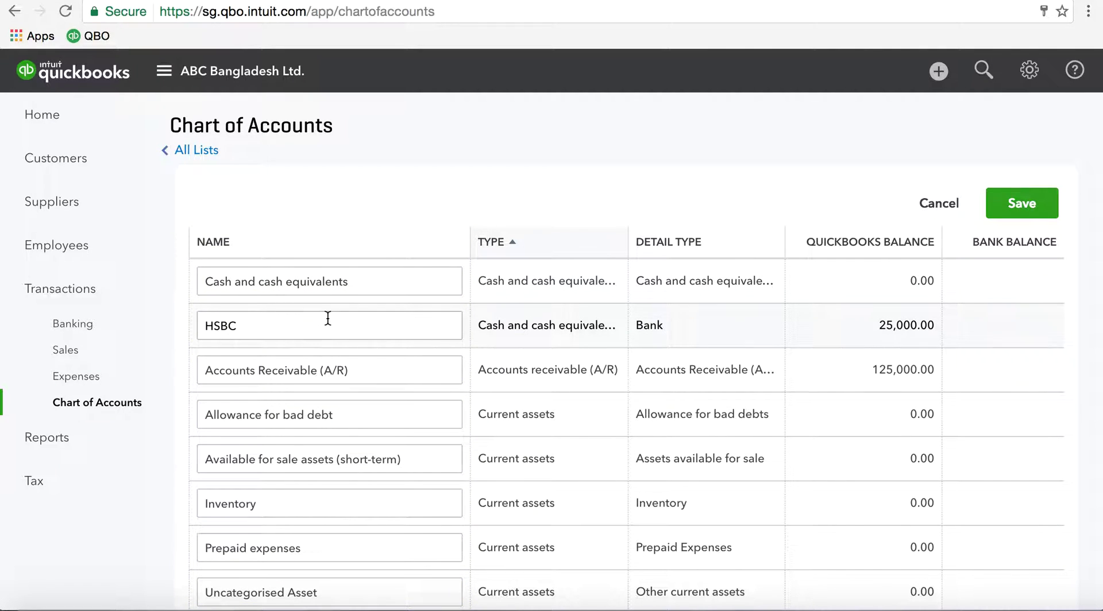
pyautogui.click(368, 369)
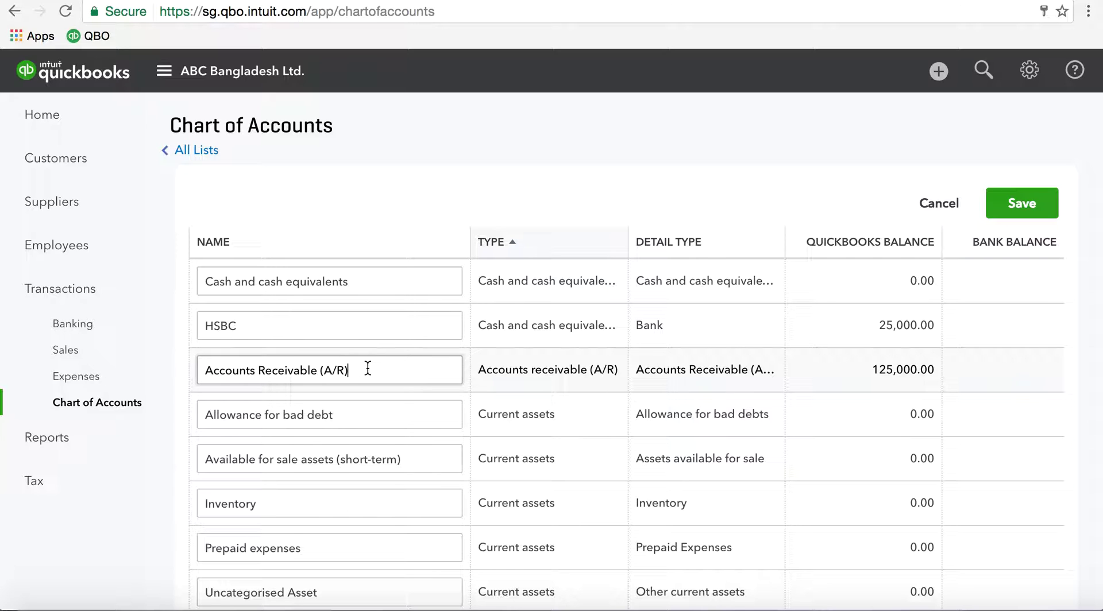
pyautogui.click(178, 434)
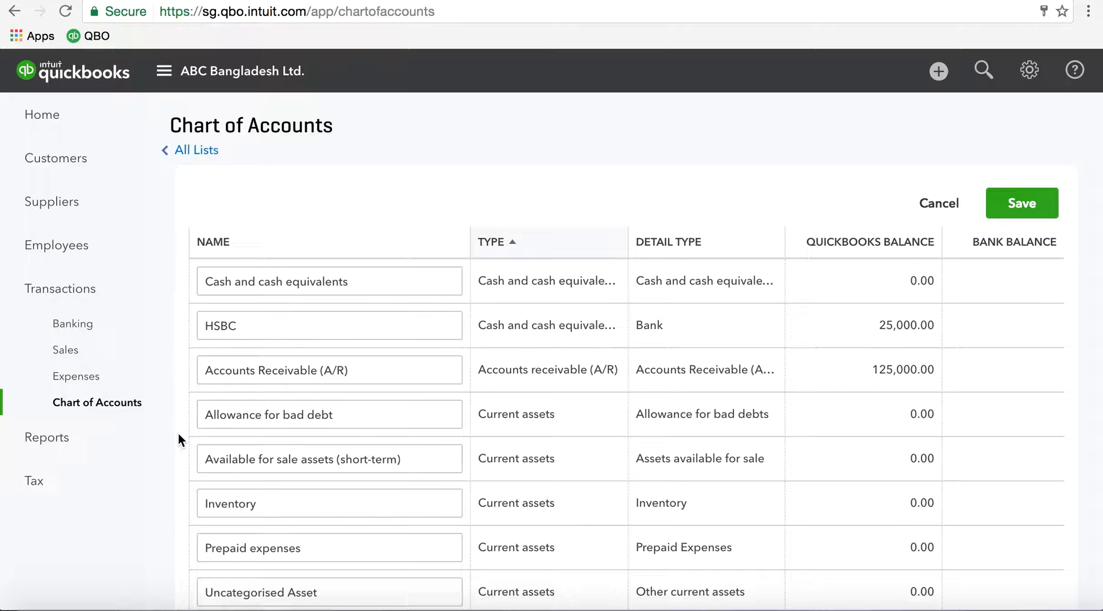
# Step: Scroll down to Other selling expenses and select the words 'Other selling' in its name
pyautogui.scroll(-4, 178, 434)
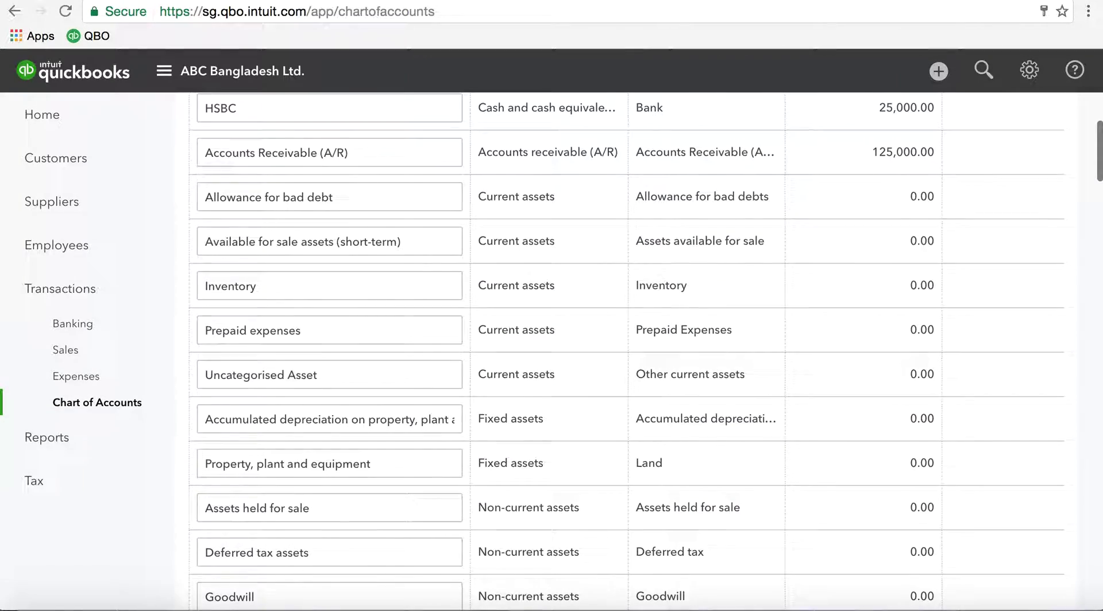
pyautogui.scroll(-4, 645, 351)
pyautogui.scroll(-2, 645, 350)
pyautogui.scroll(-1, 645, 350)
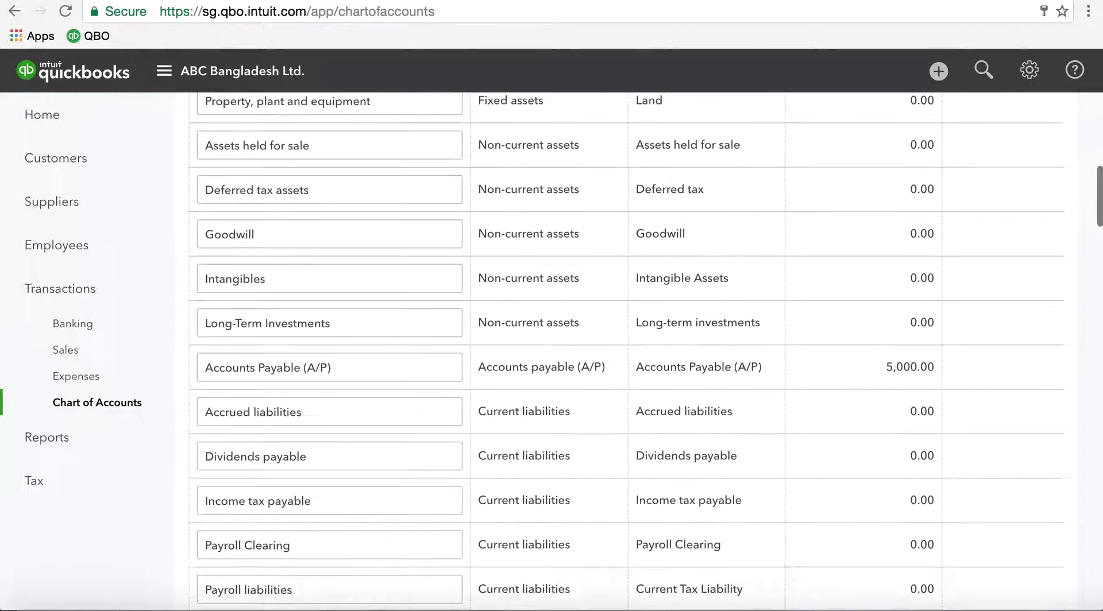
pyautogui.scroll(-1, 645, 351)
pyautogui.scroll(-2, 645, 351)
pyautogui.scroll(-1, 645, 351)
pyautogui.scroll(-1, 645, 351)
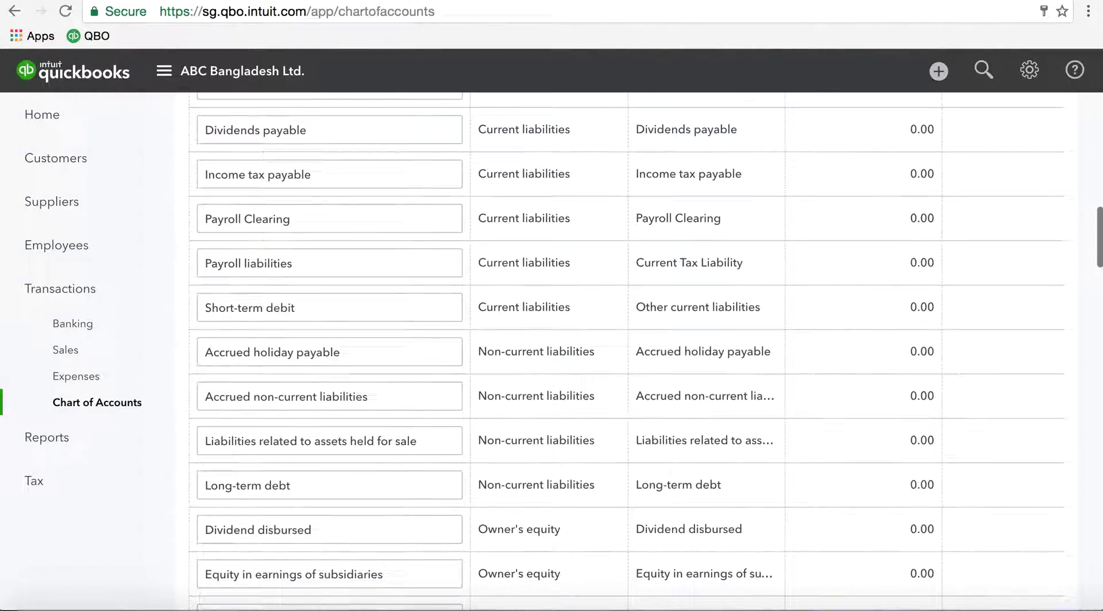
pyautogui.scroll(-1, 645, 351)
pyautogui.scroll(-1, 645, 350)
pyautogui.scroll(-2, 645, 350)
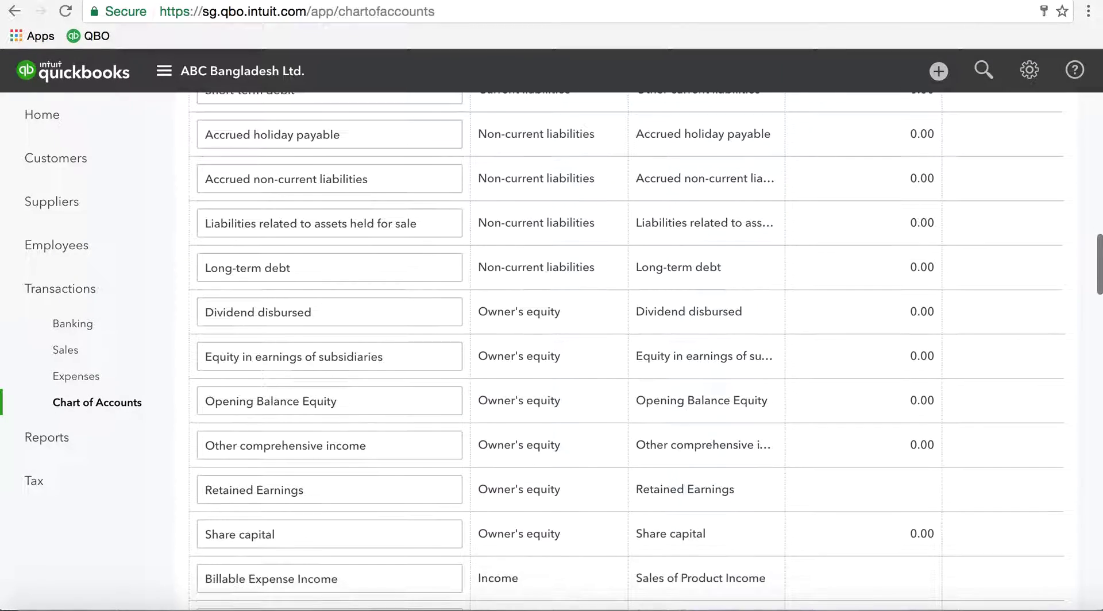
pyautogui.scroll(-2, 645, 351)
pyautogui.scroll(-2, 645, 350)
pyautogui.scroll(-1, 646, 350)
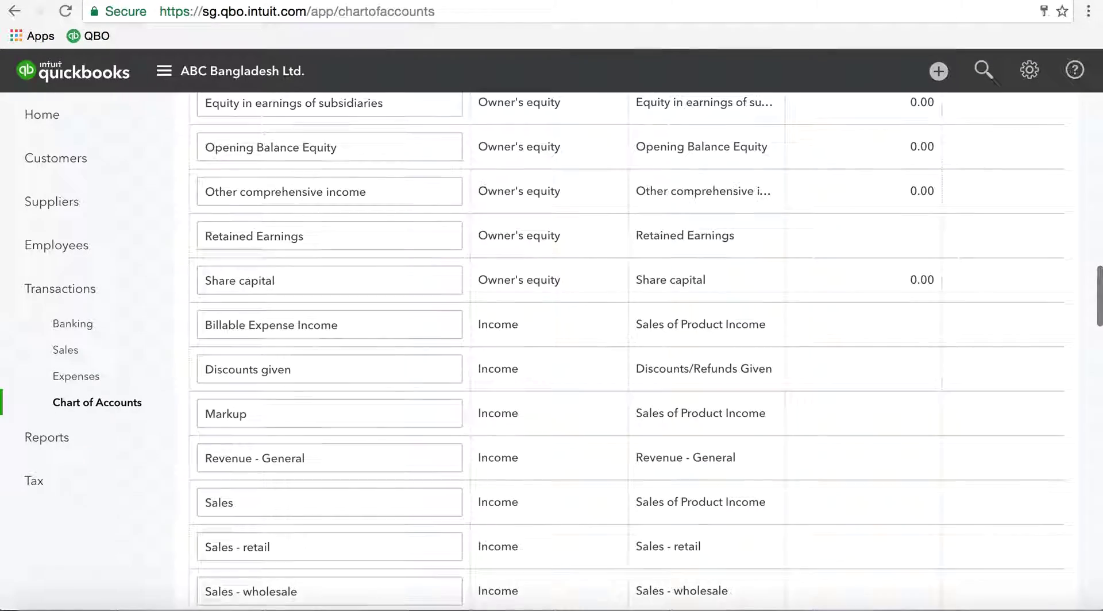
pyautogui.scroll(-2, 645, 350)
pyautogui.scroll(-1, 645, 350)
pyautogui.scroll(-1, 645, 350)
pyautogui.scroll(-1, 645, 351)
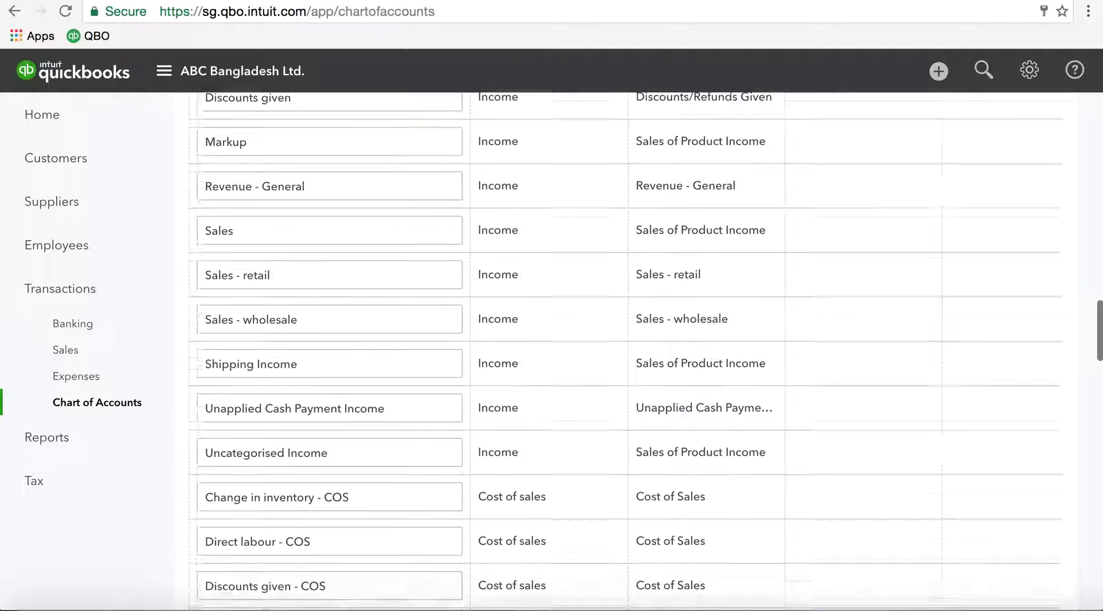
pyautogui.scroll(-1, 645, 351)
pyautogui.scroll(-1, 645, 350)
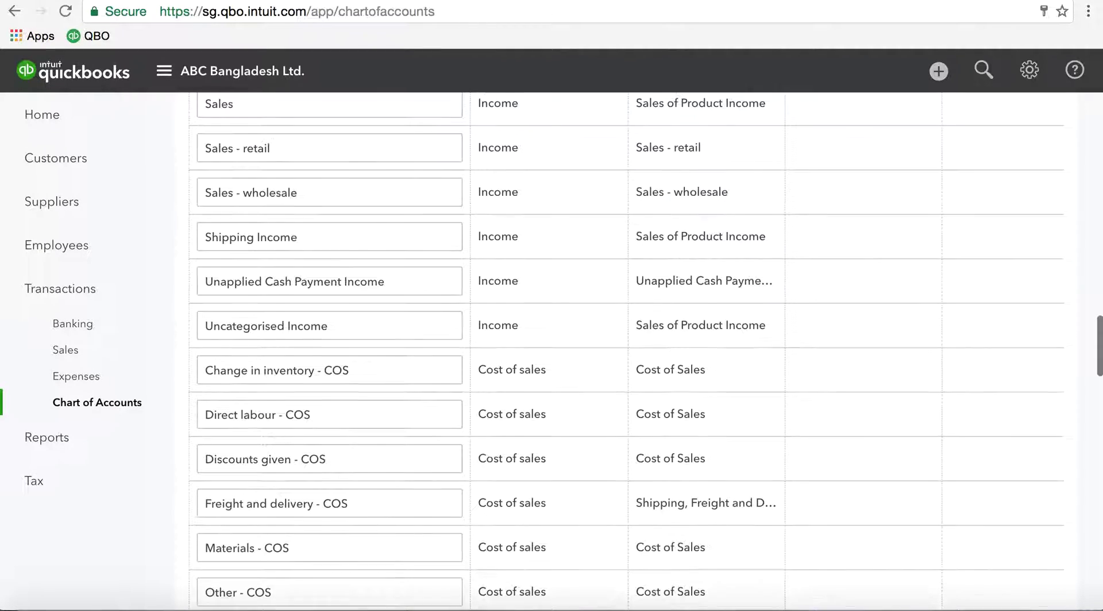
pyautogui.scroll(-1, 646, 350)
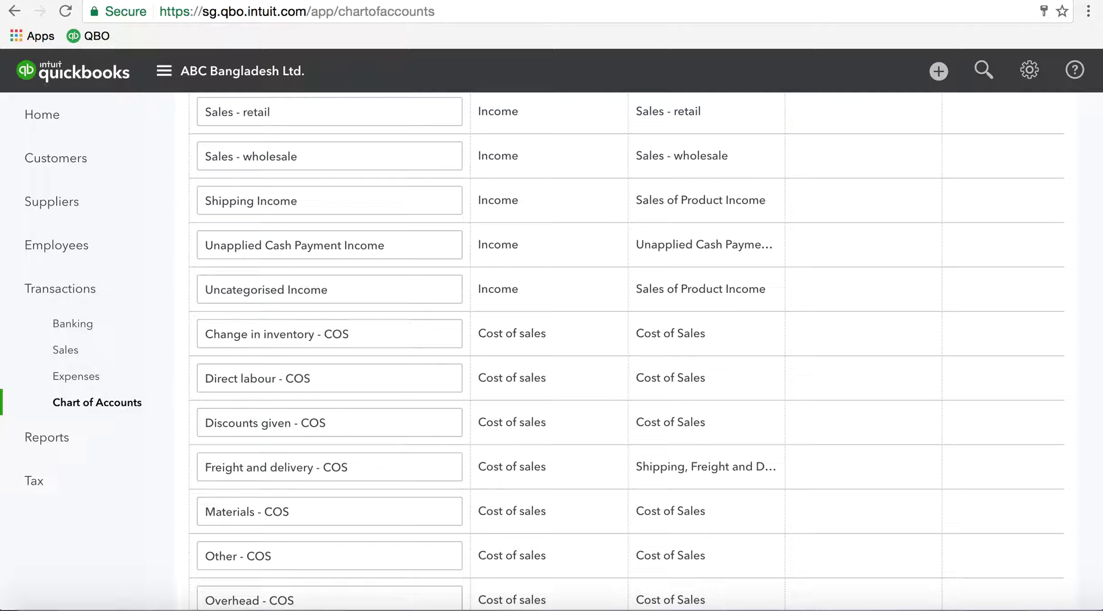
pyautogui.scroll(-1, 645, 350)
pyautogui.scroll(-1, 645, 350)
pyautogui.scroll(-1, 645, 351)
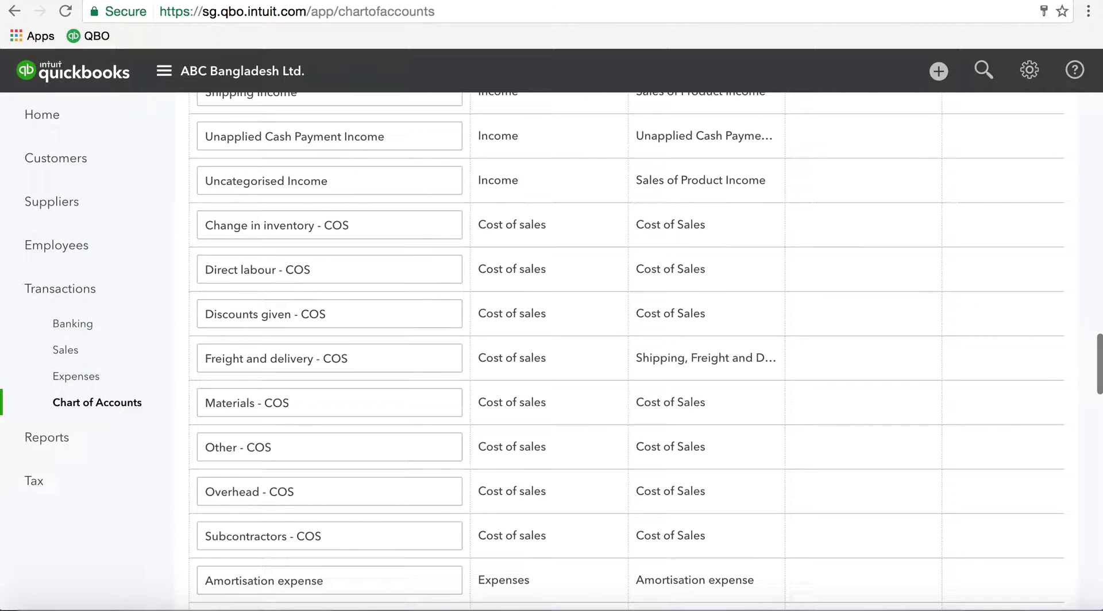
pyautogui.scroll(-1, 646, 350)
pyautogui.scroll(-2, 646, 351)
pyautogui.scroll(-1, 645, 350)
pyautogui.scroll(-1, 645, 350)
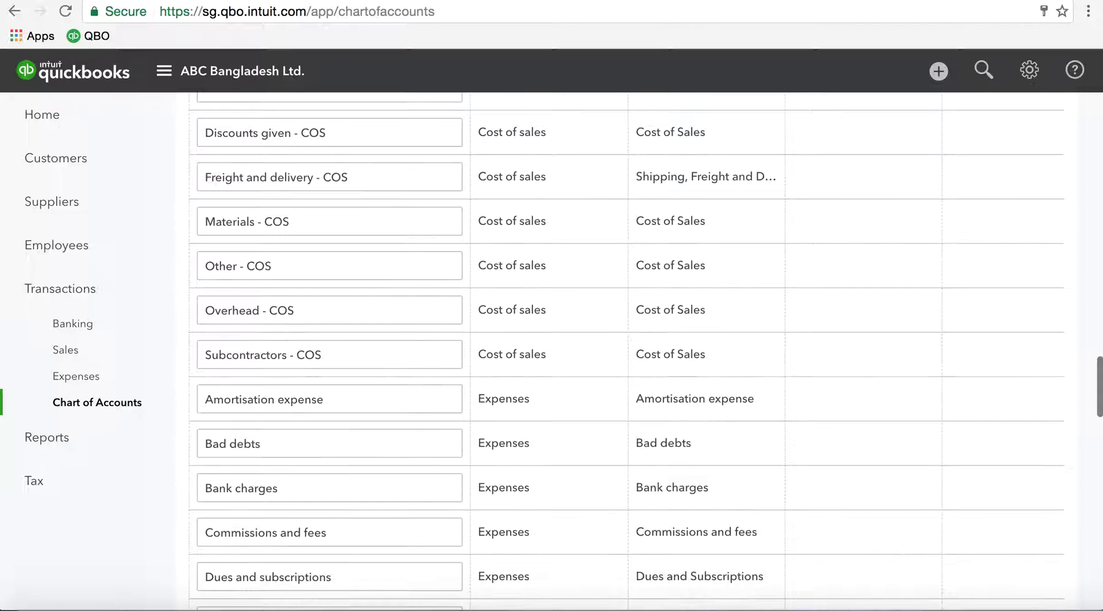
pyautogui.scroll(-1, 645, 351)
pyautogui.scroll(-2, 645, 350)
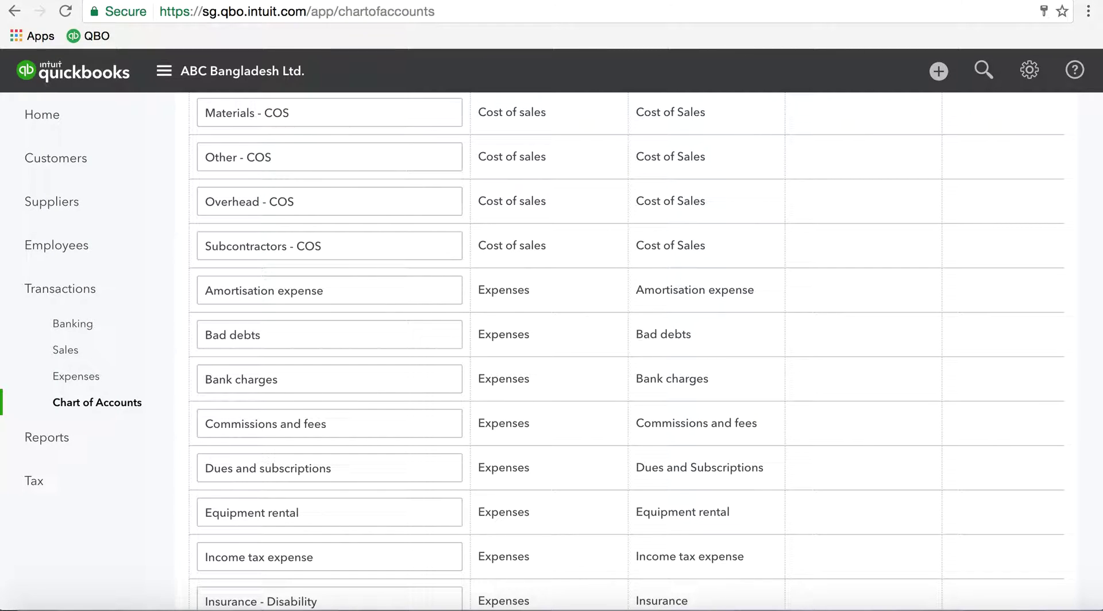
pyautogui.scroll(-2, 645, 350)
pyautogui.scroll(-2, 646, 350)
pyautogui.scroll(-2, 645, 350)
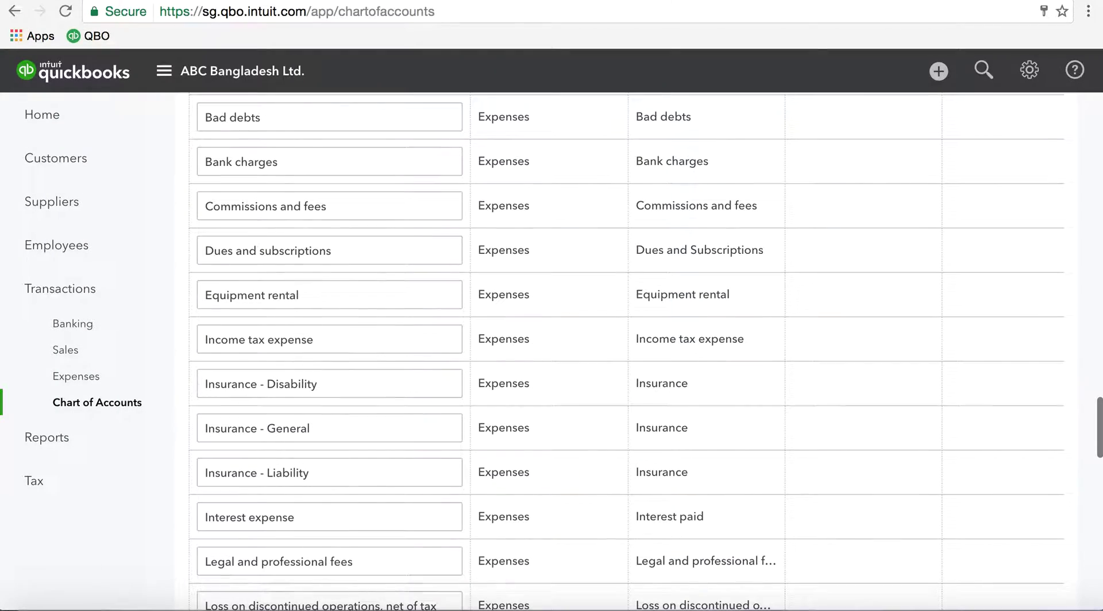
pyautogui.scroll(-1, 646, 351)
pyautogui.scroll(-1, 645, 350)
pyautogui.scroll(-2, 645, 350)
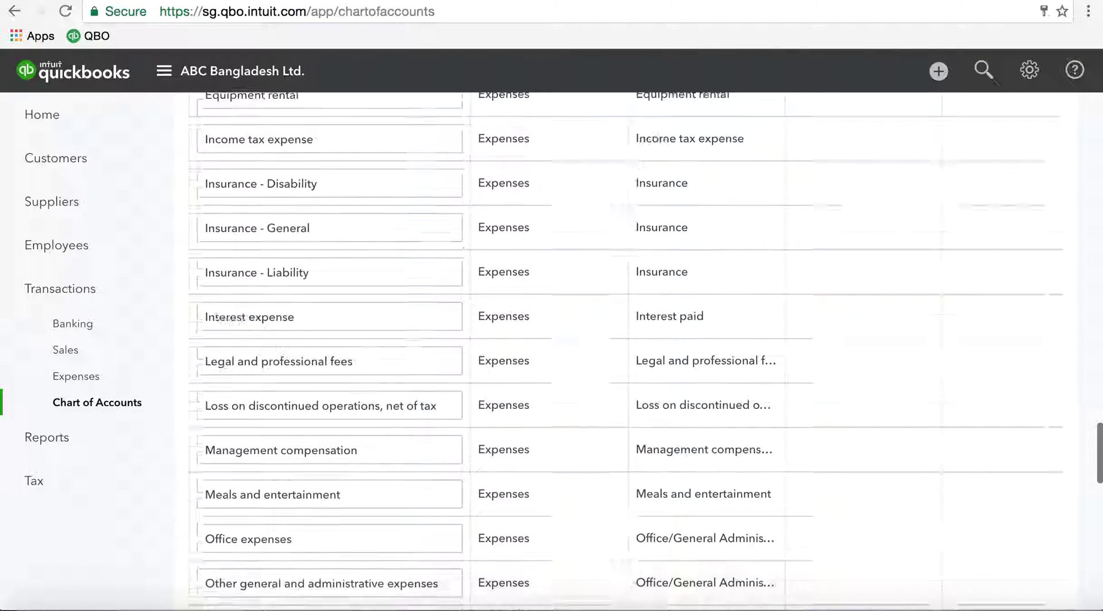
pyautogui.scroll(-2, 645, 351)
pyautogui.scroll(-1, 626, 350)
pyautogui.scroll(-2, 626, 351)
pyautogui.scroll(-1, 626, 350)
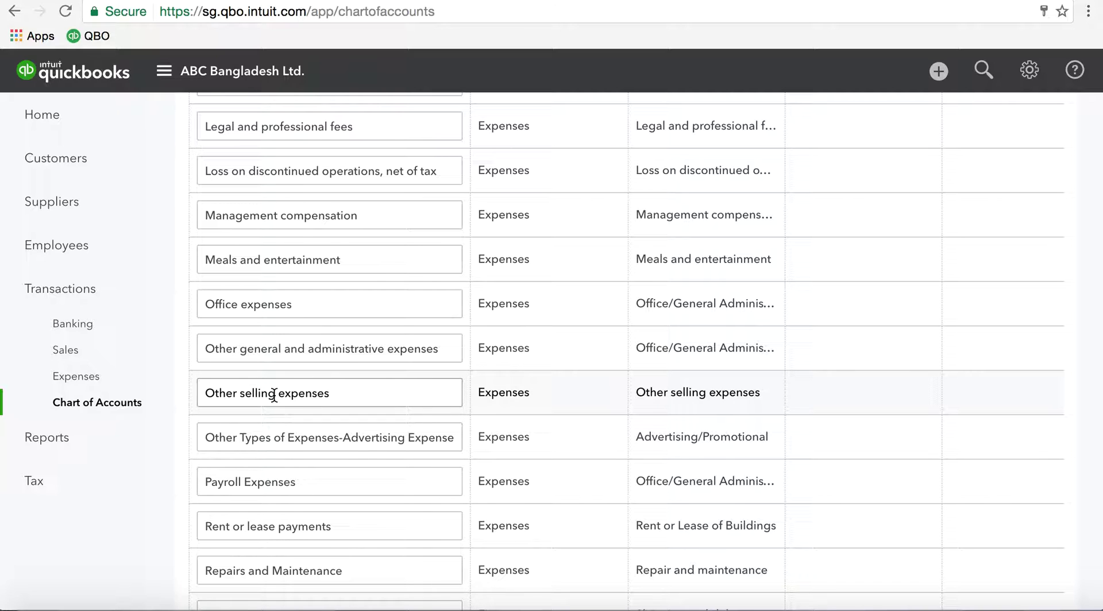
pyautogui.moveTo(275, 394); pyautogui.dragTo(171, 395)
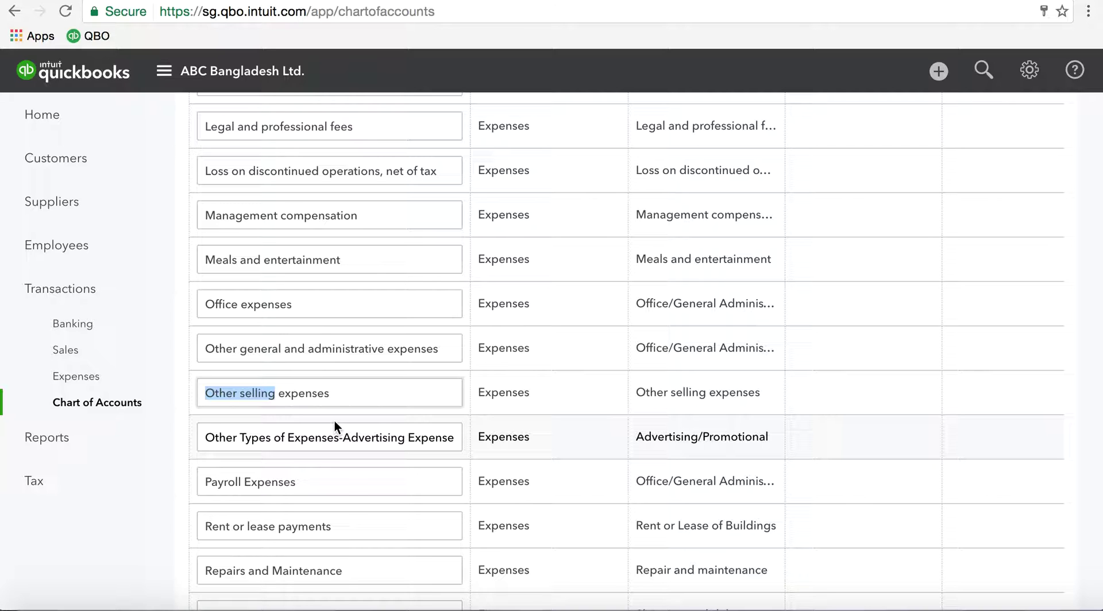
# Step: Replace 'Other selling' with 'Commission', fixing the typo, so the name reads Commission expenses
pyautogui.write('Com')
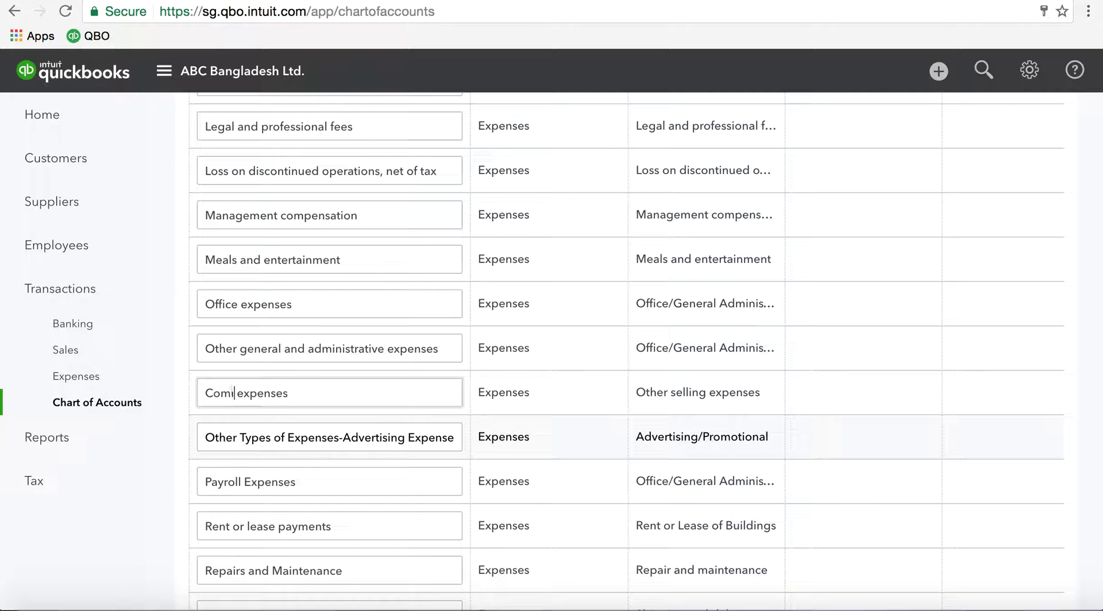
pyautogui.write('ission')
pyautogui.press('Left')
pyautogui.press('Left')
pyautogui.press('Left')
pyautogui.press('Left')
pyautogui.press('Left')
pyautogui.write('m')
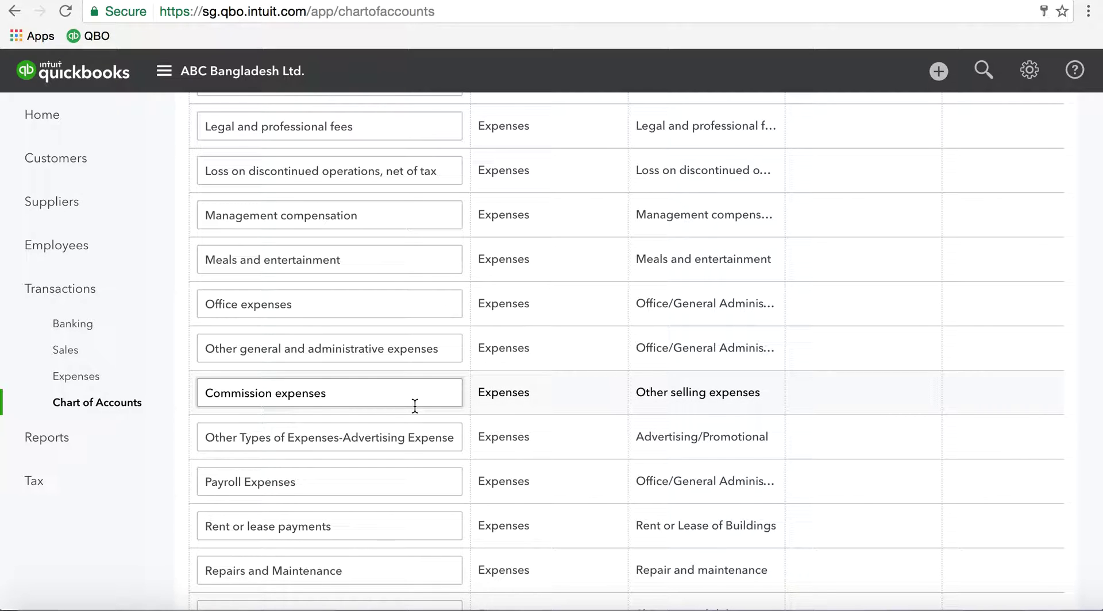
pyautogui.hotkey('shift', 'Tab')
pyautogui.hotkey('shift', 'Tab')
pyautogui.hotkey('shift', 'Tab')
pyautogui.hotkey('shift', 'Tab')
pyautogui.hotkey('shift', 'Tab')
pyautogui.hotkey('shift', 'Tab')
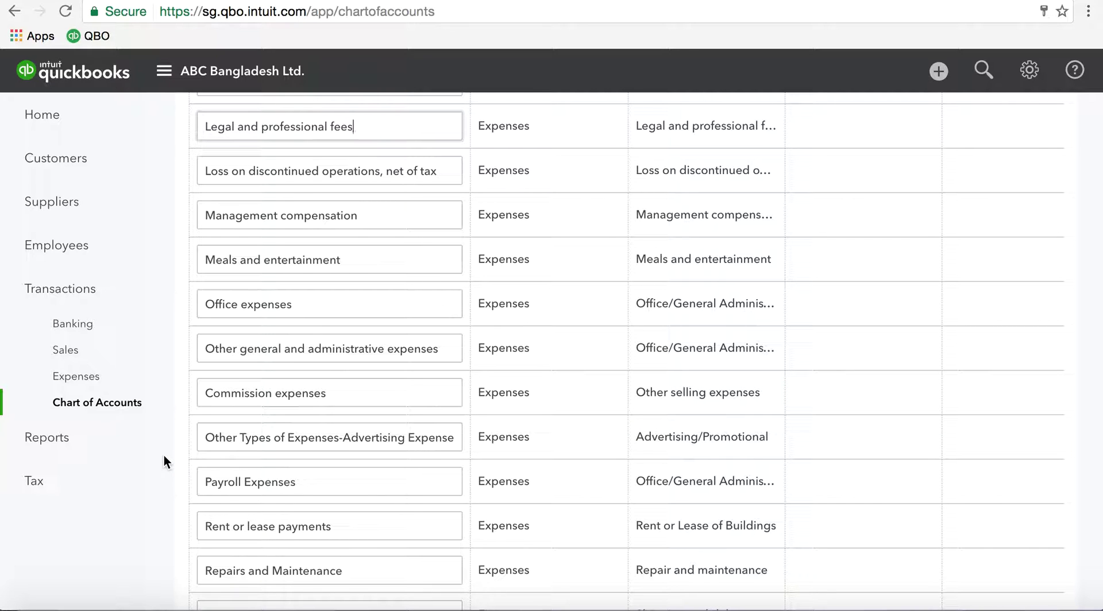
# Step: Return to the top of the batch-edit grid and save the account name changes
pyautogui.hotkey('shift', 'Tab')
pyautogui.scroll(2, 632, 351)
pyautogui.scroll(4, 632, 350)
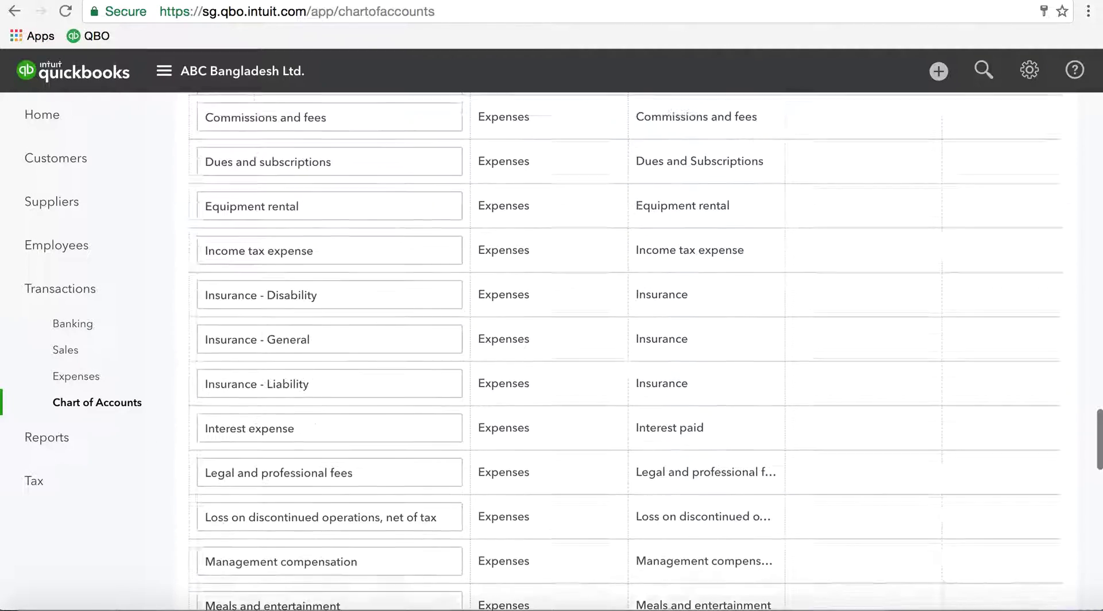
pyautogui.scroll(4, 632, 350)
pyautogui.scroll(4, 632, 350)
pyautogui.scroll(5, 632, 351)
pyautogui.scroll(4, 632, 351)
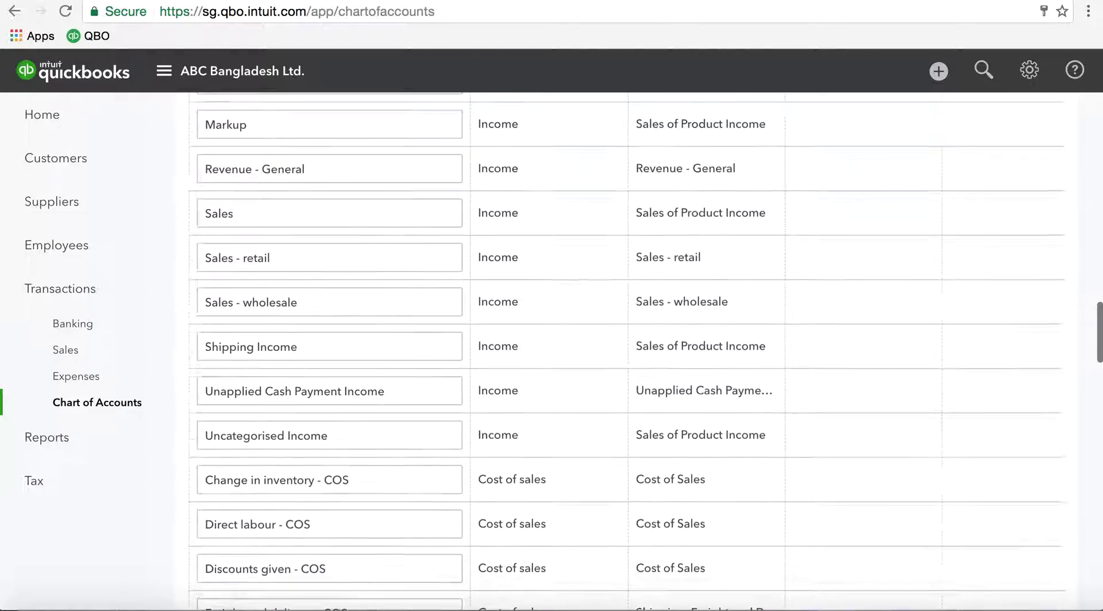
pyautogui.scroll(5, 632, 351)
pyautogui.scroll(4, 632, 350)
pyautogui.scroll(4, 632, 350)
pyautogui.scroll(5, 632, 350)
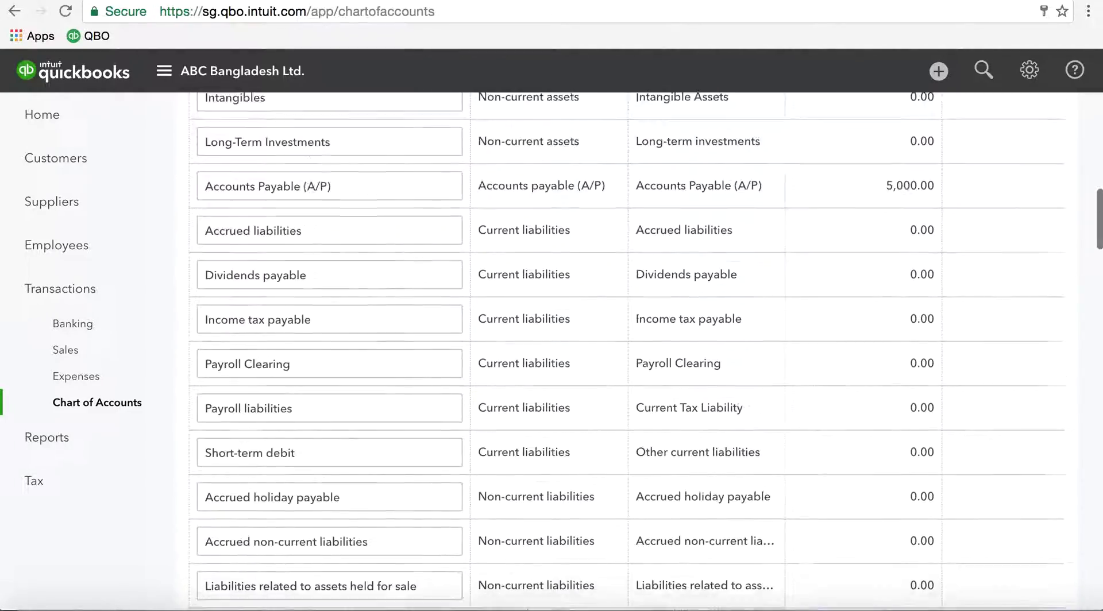
pyautogui.scroll(3, 632, 351)
pyautogui.scroll(2, 632, 350)
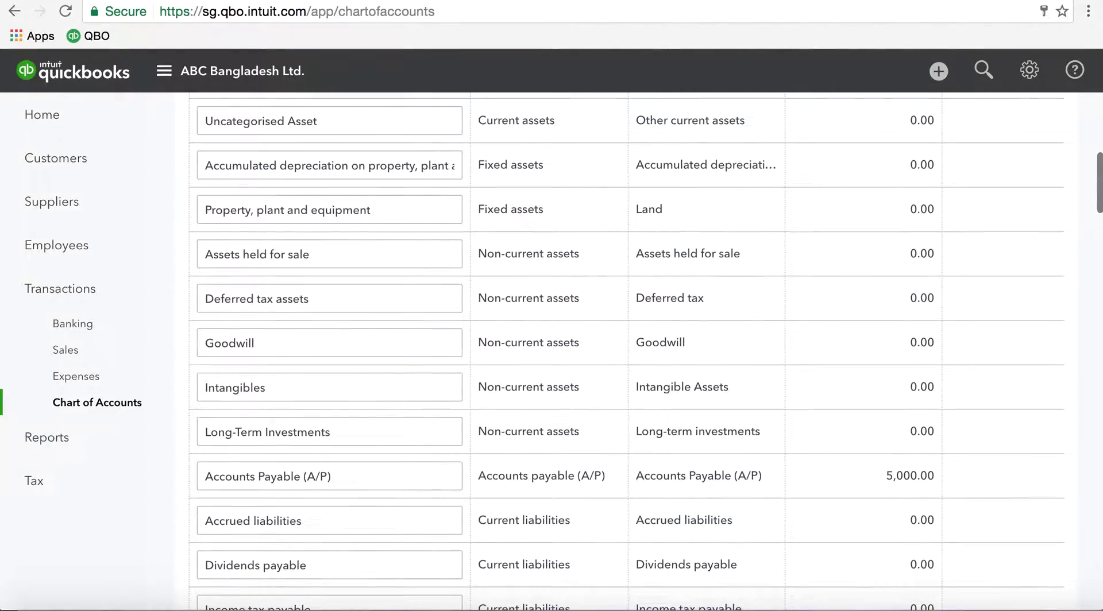
pyautogui.click(285, 344)
pyautogui.click(324, 299)
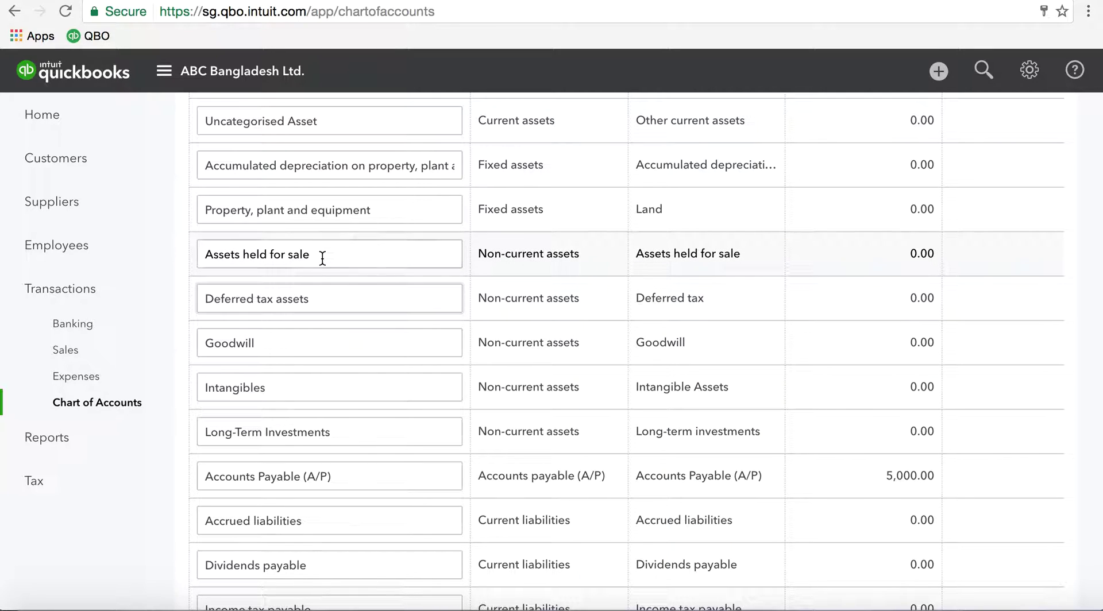
pyautogui.click(320, 256)
pyautogui.click(383, 212)
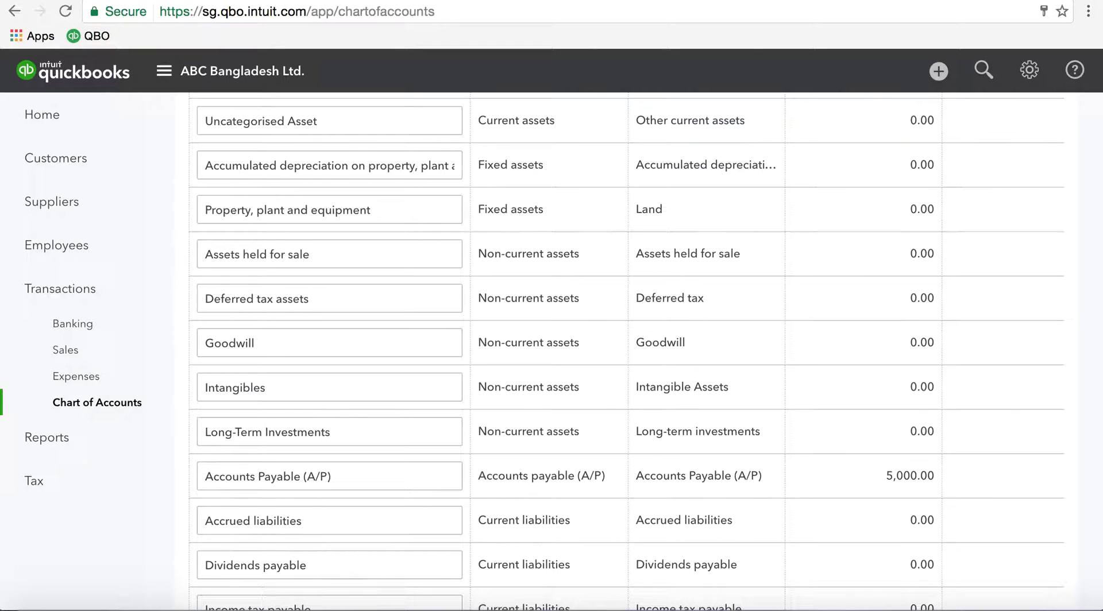
pyautogui.scroll(3, 175, 251)
pyautogui.scroll(2, 626, 345)
pyautogui.scroll(3, 627, 344)
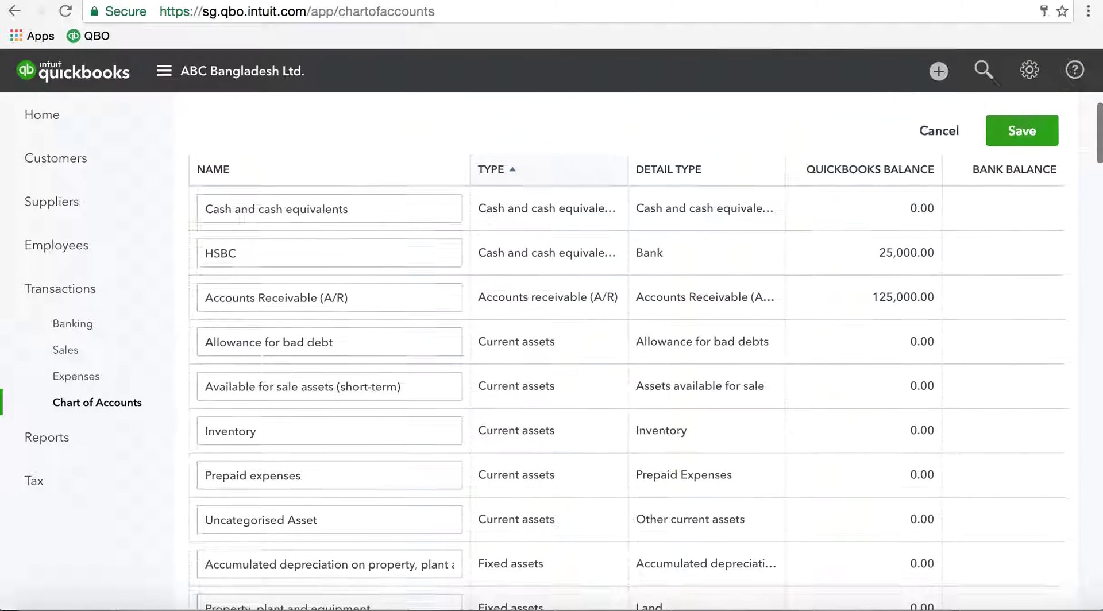
pyautogui.scroll(1, 626, 345)
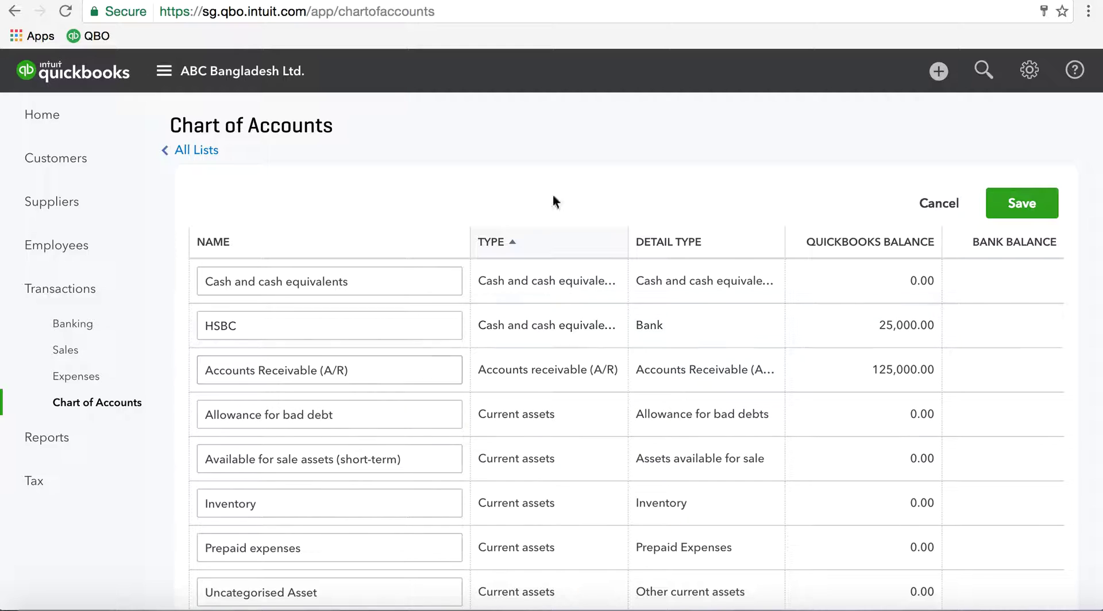
pyautogui.click(1022, 205)
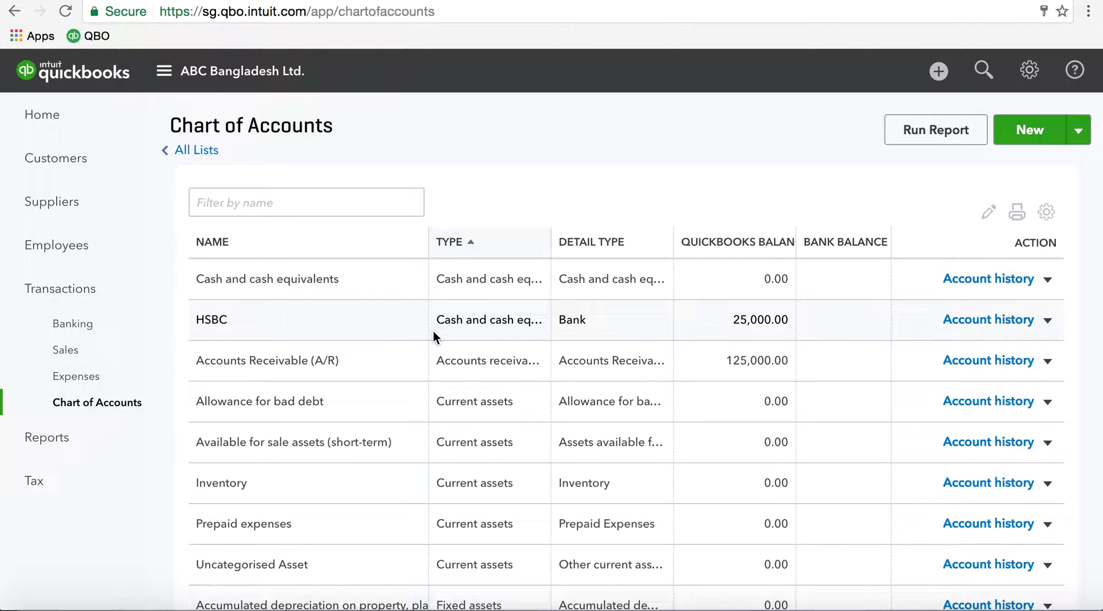
pyautogui.click(988, 216)
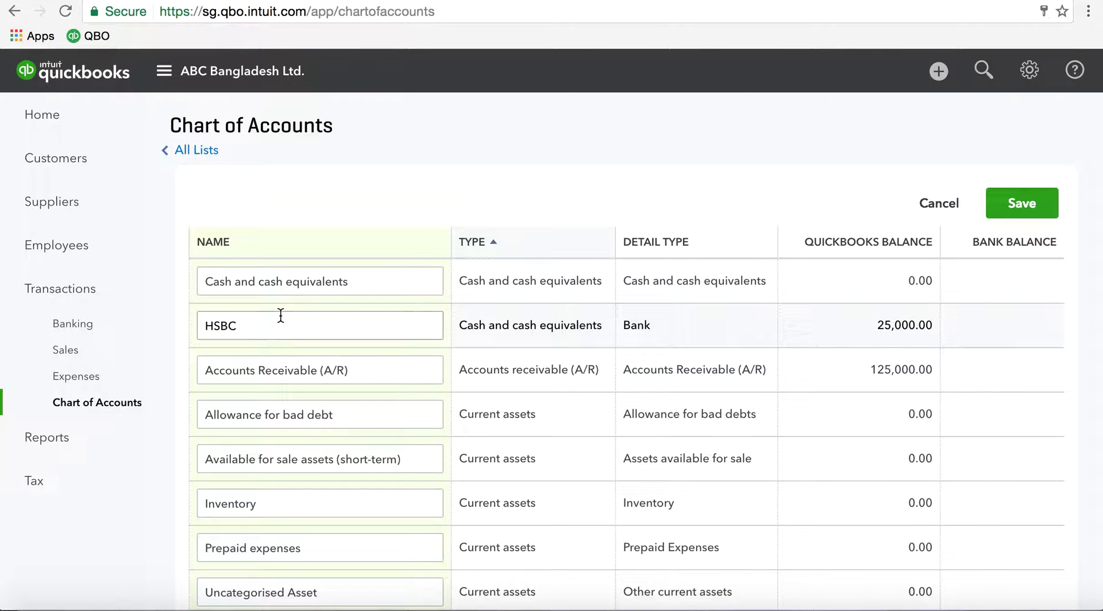
# Step: Append '- 12123' to the HSBC account name and save it as 'HSBC- 12123'
pyautogui.click(277, 323)
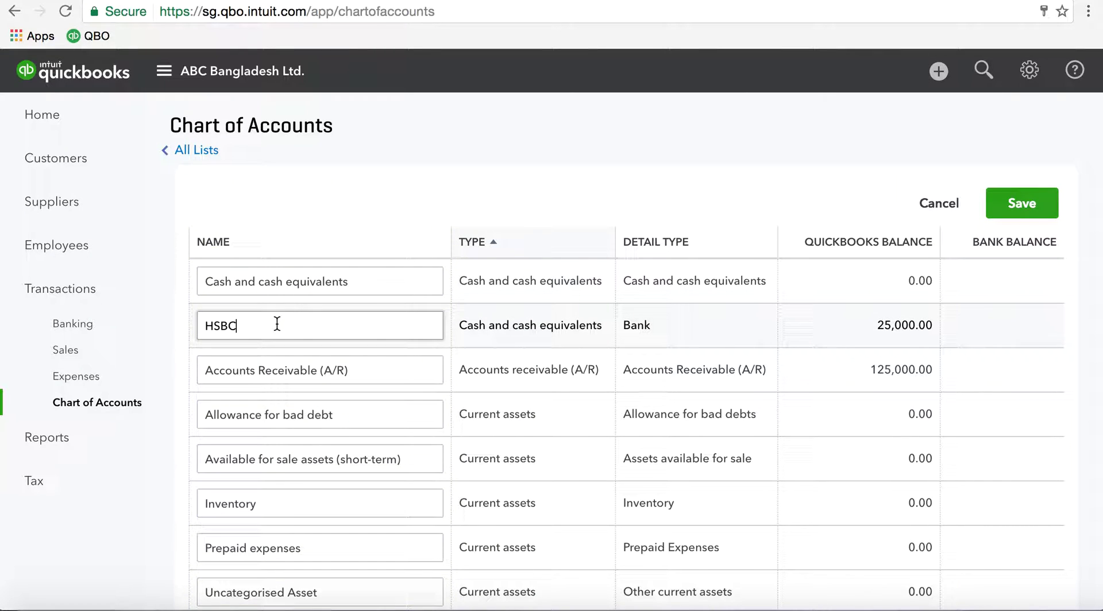
pyautogui.write('- 121')
pyautogui.write('23')
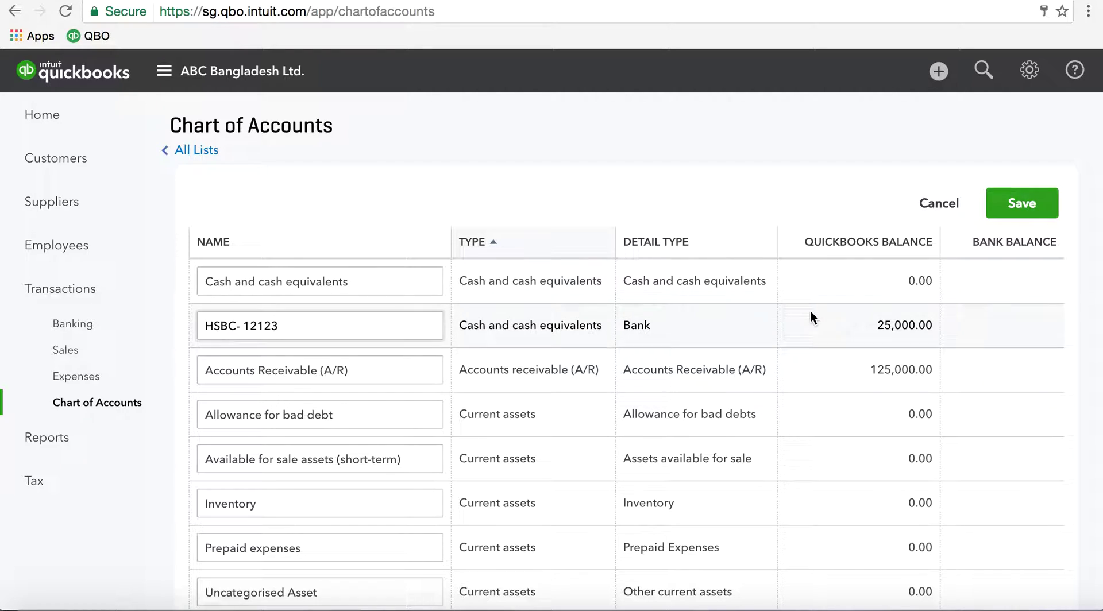
pyautogui.click(1009, 207)
pyautogui.click(1009, 208)
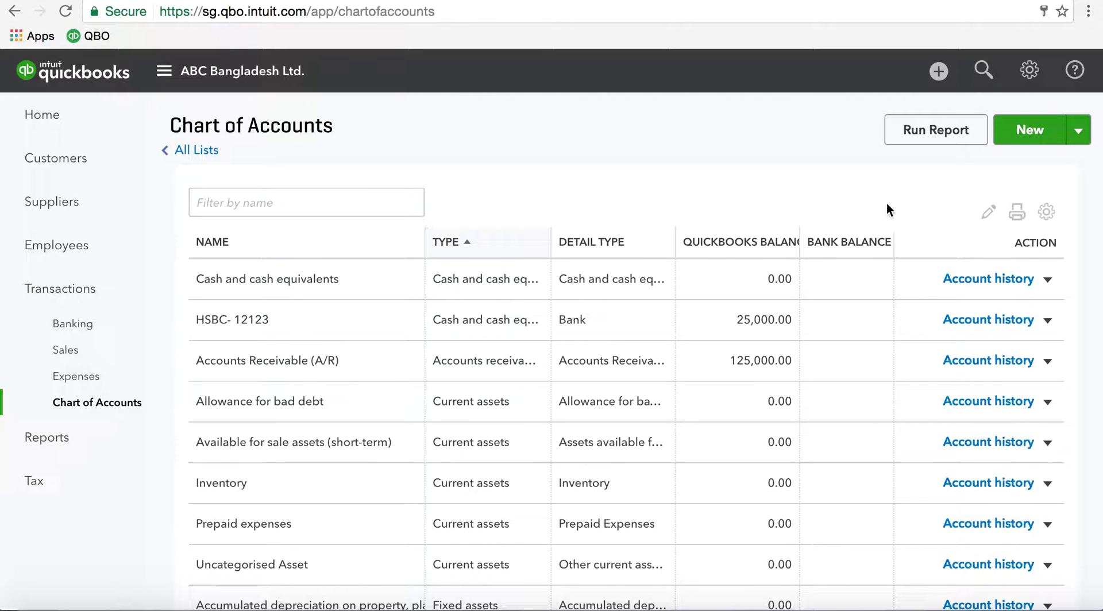
pyautogui.click(1037, 132)
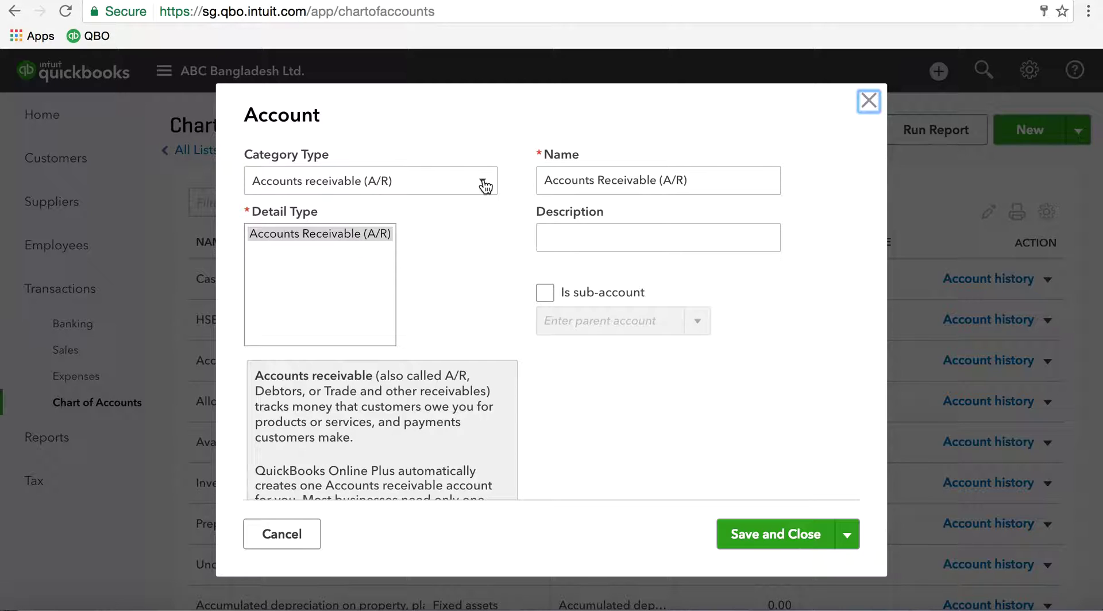
# Step: Set the new account's category to Cash and cash equivalents and detail type to Bank
pyautogui.click(486, 184)
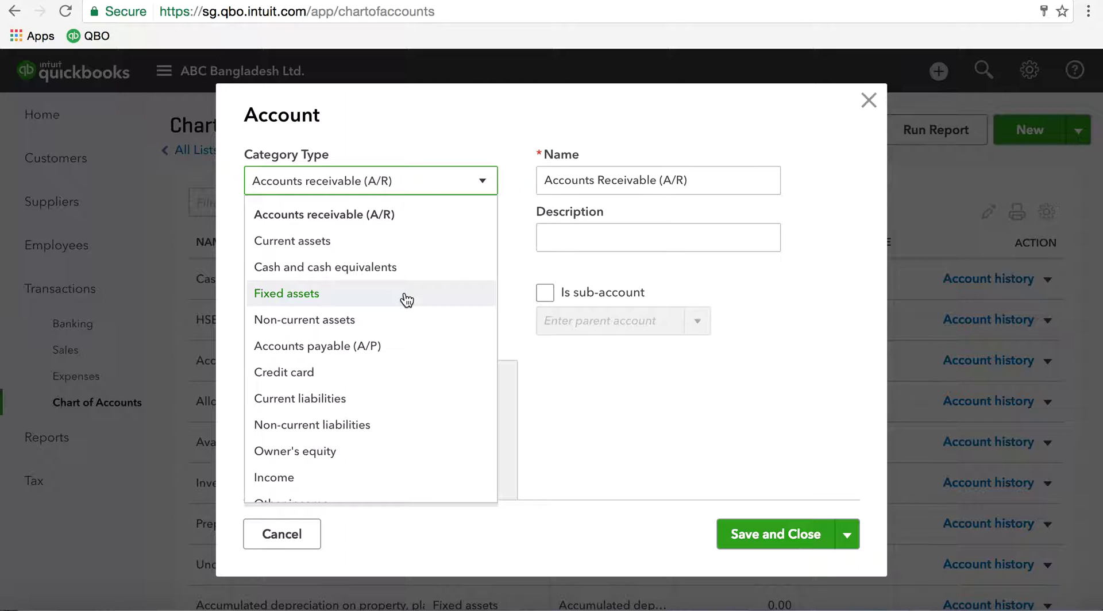
pyautogui.click(388, 266)
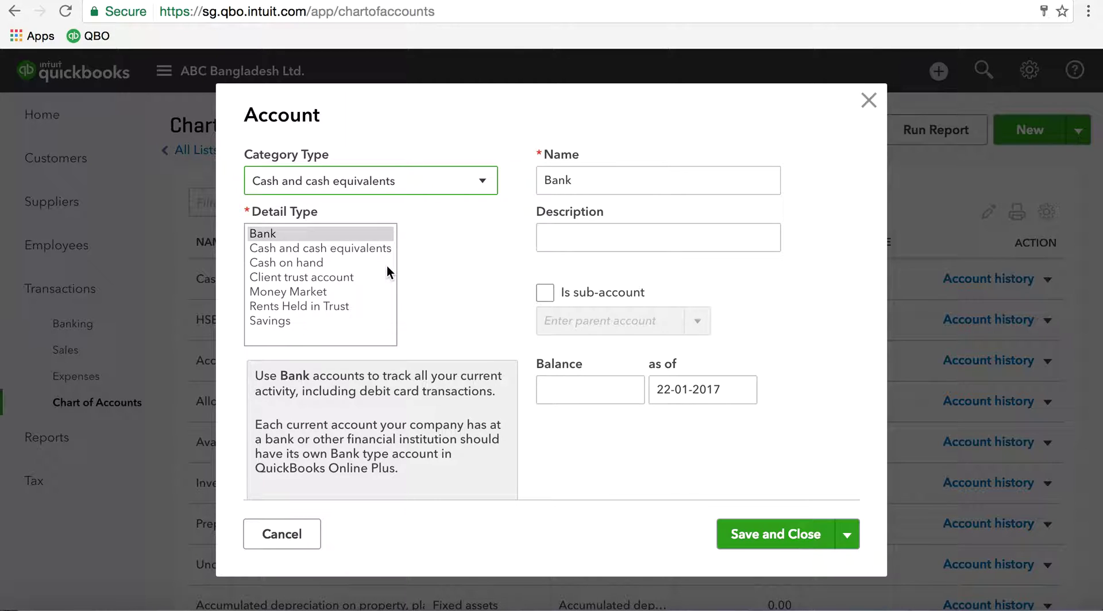
pyautogui.click(273, 230)
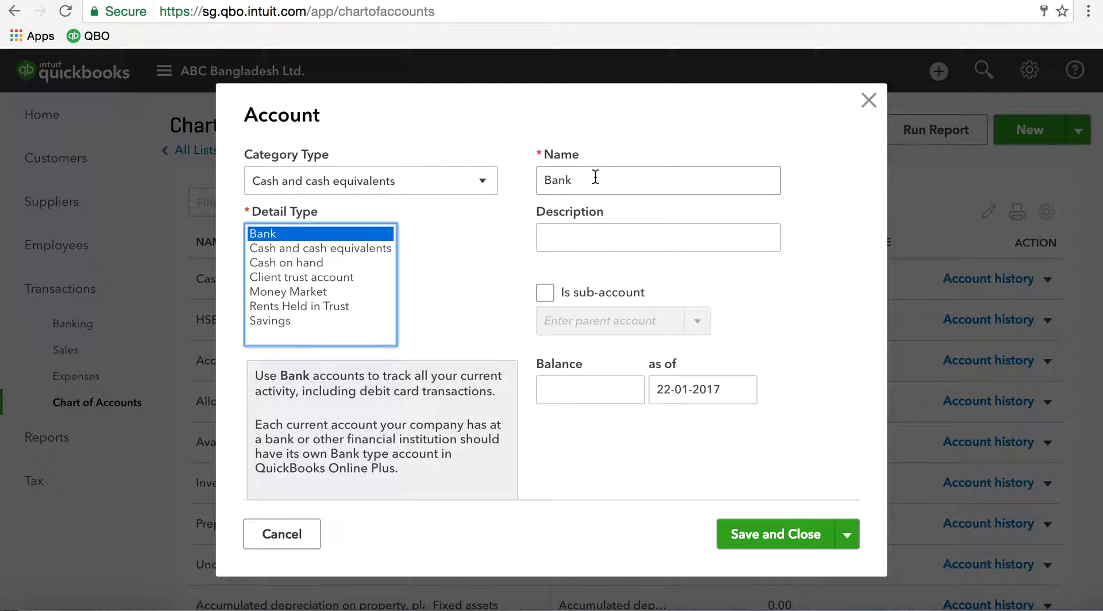
pyautogui.moveTo(596, 177); pyautogui.dragTo(481, 185)
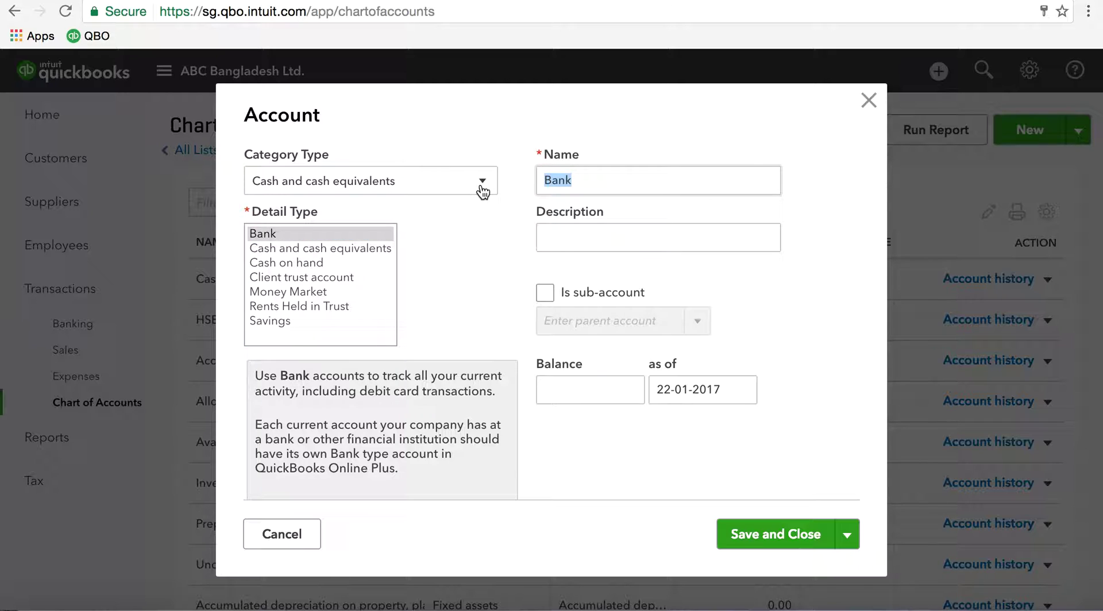
# Step: Name the new account 'HSBC- 34234', typing then deleting a description so it stays blank
pyautogui.write('HSBC')
pyautogui.write('- ')
pyautogui.write('34234')
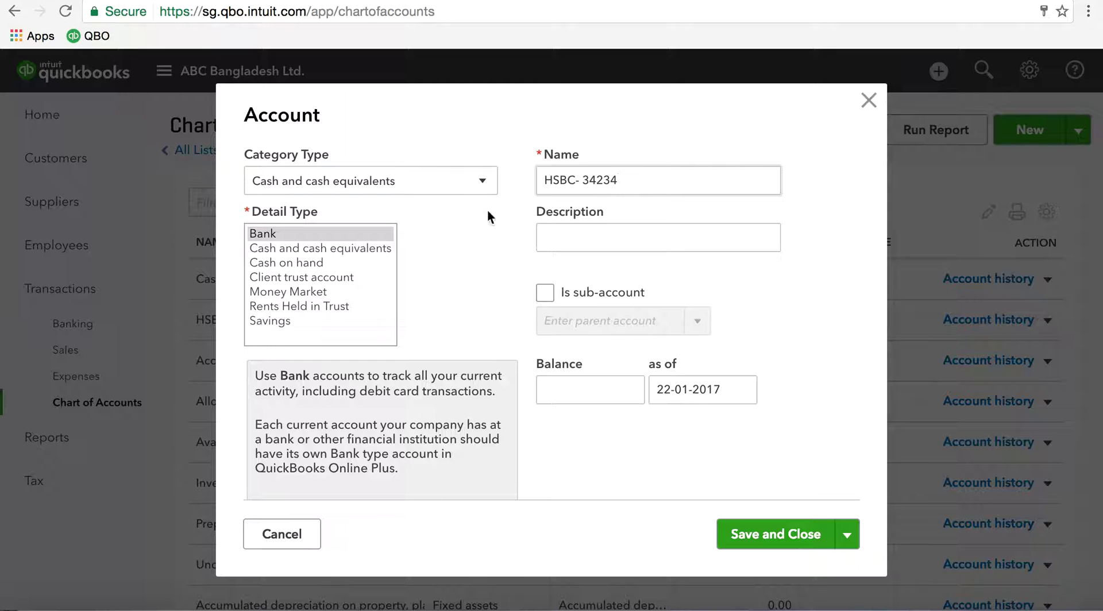
pyautogui.click(550, 236)
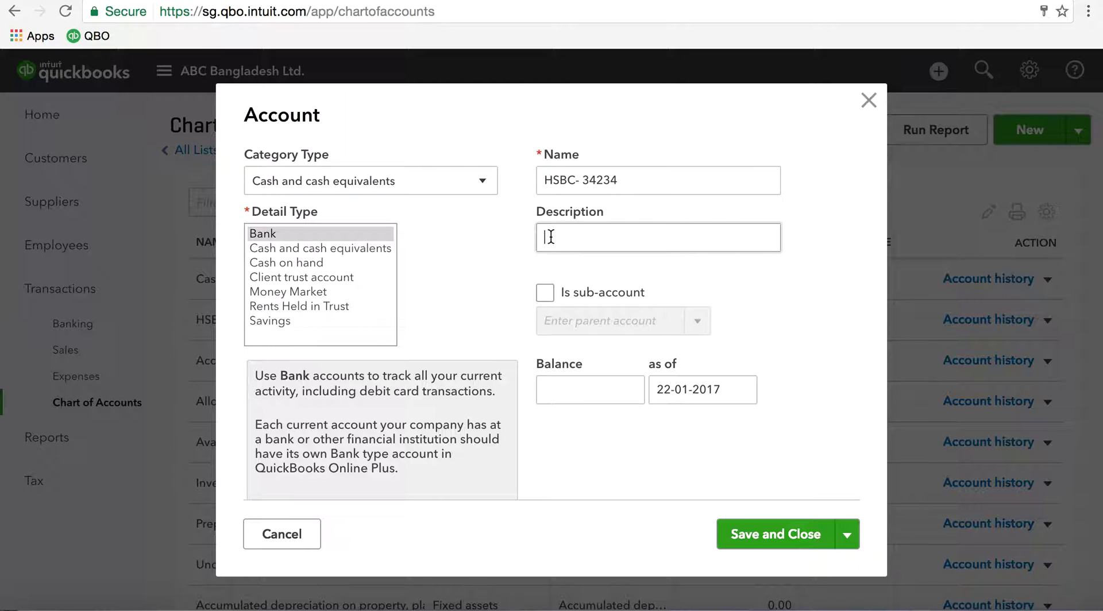
pyautogui.write('Fo')
pyautogui.write('reig')
pyautogui.write('n Curren')
pyautogui.write('cy Acount')
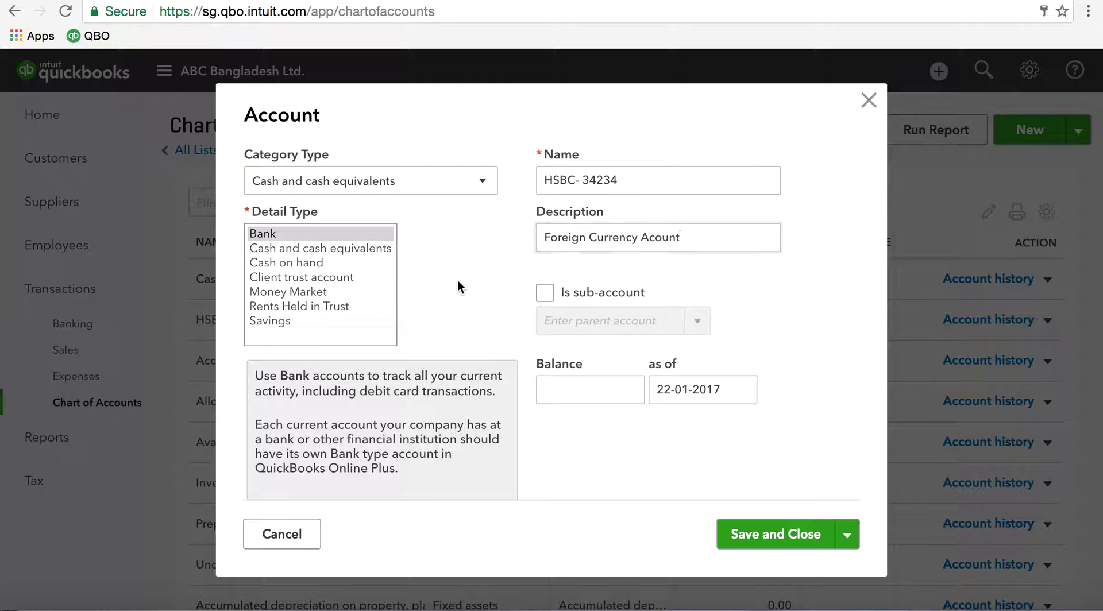
pyautogui.moveTo(680, 237); pyautogui.dragTo(536, 238)
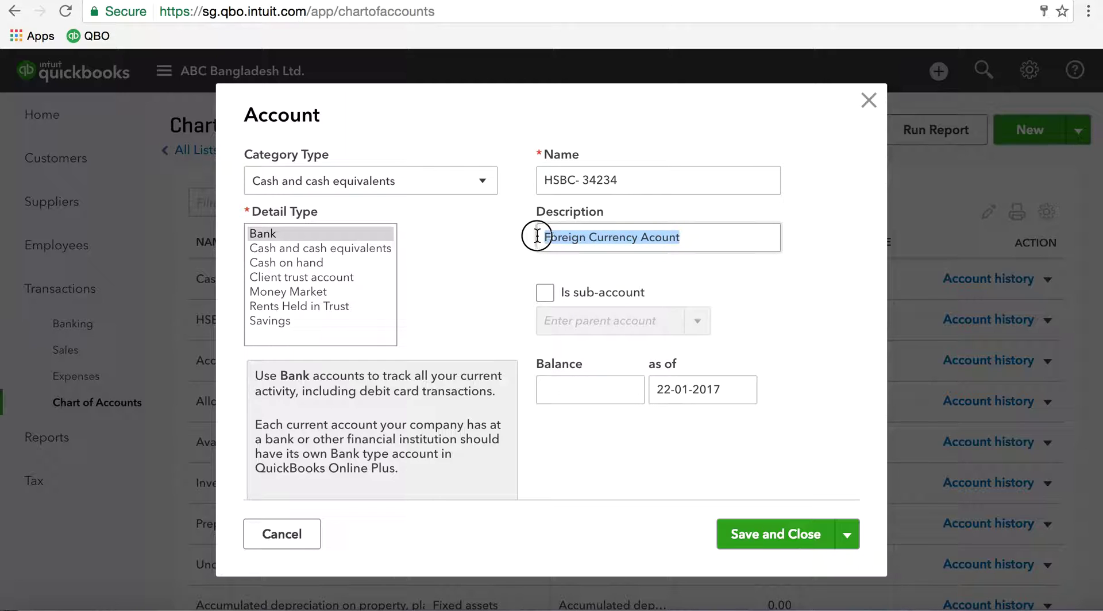
pyautogui.click(517, 253)
pyautogui.click(713, 233)
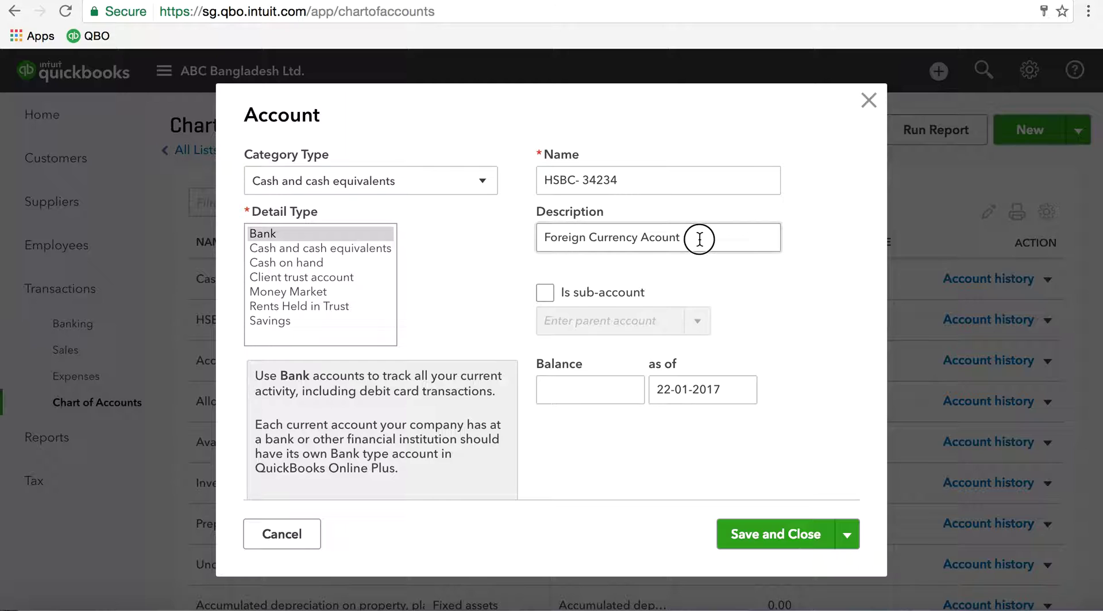
pyautogui.hotkey('ctrl', 'a')
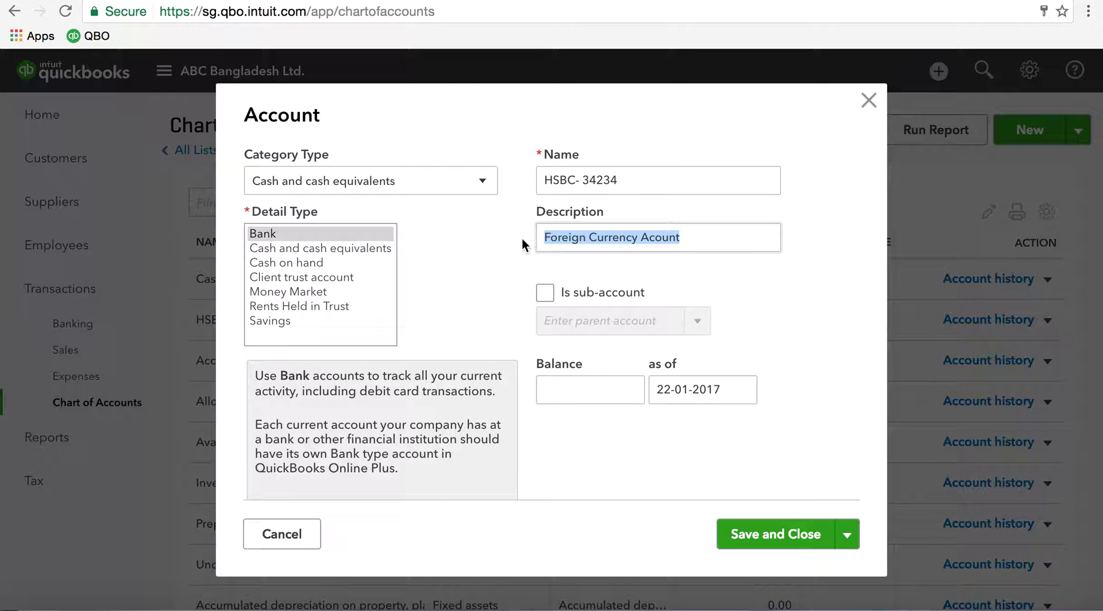
pyautogui.press('BackSpace')
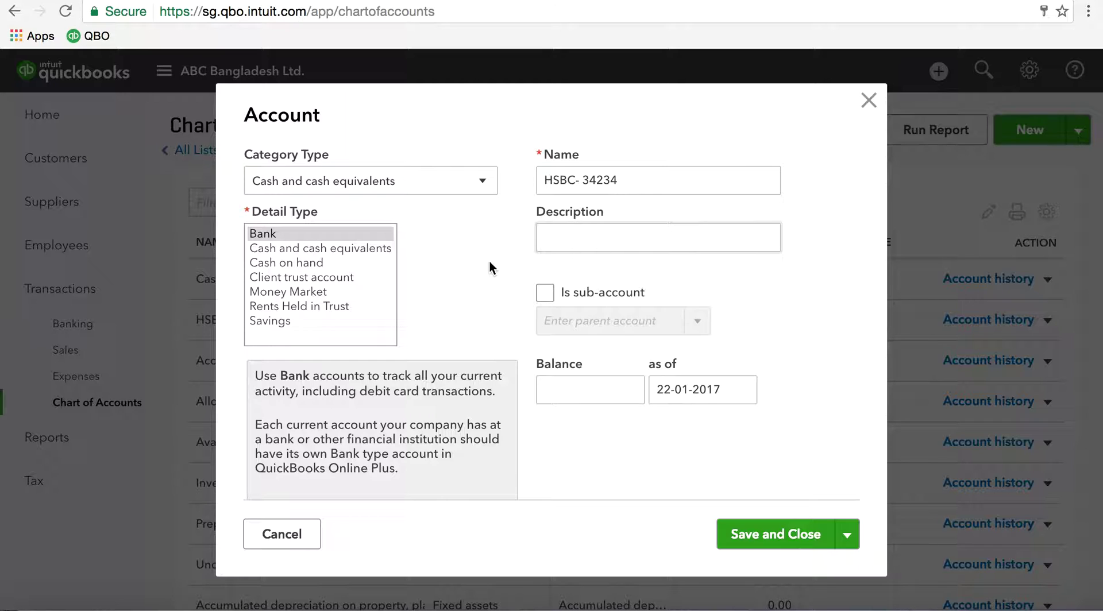
# Step: Untick Is sub-account after trying HSBC as parent, and save HSBC- 34234 standalone
pyautogui.click(544, 291)
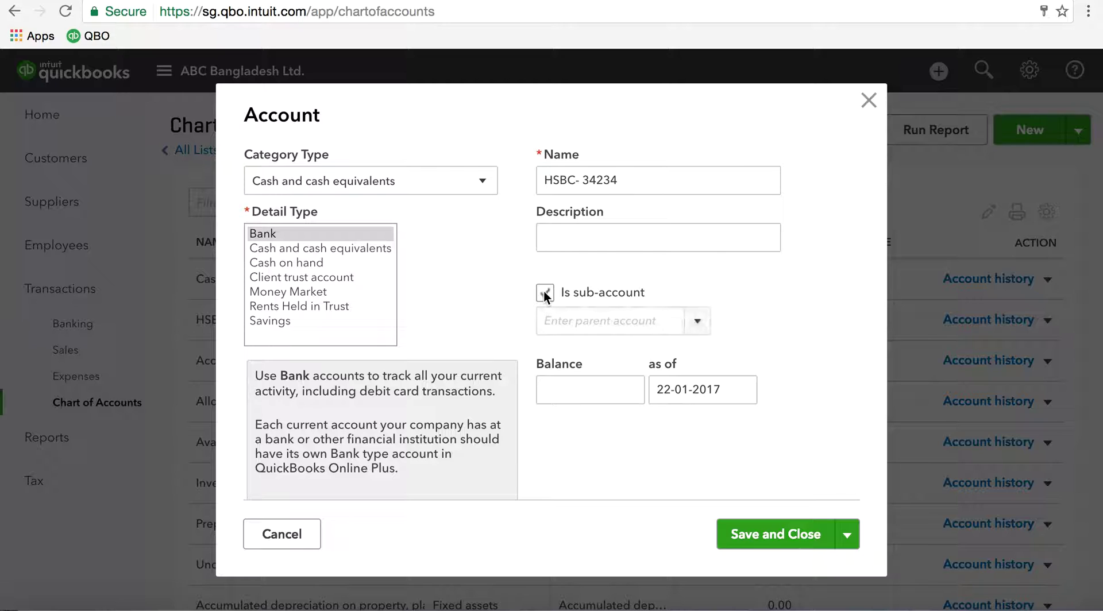
pyautogui.click(699, 323)
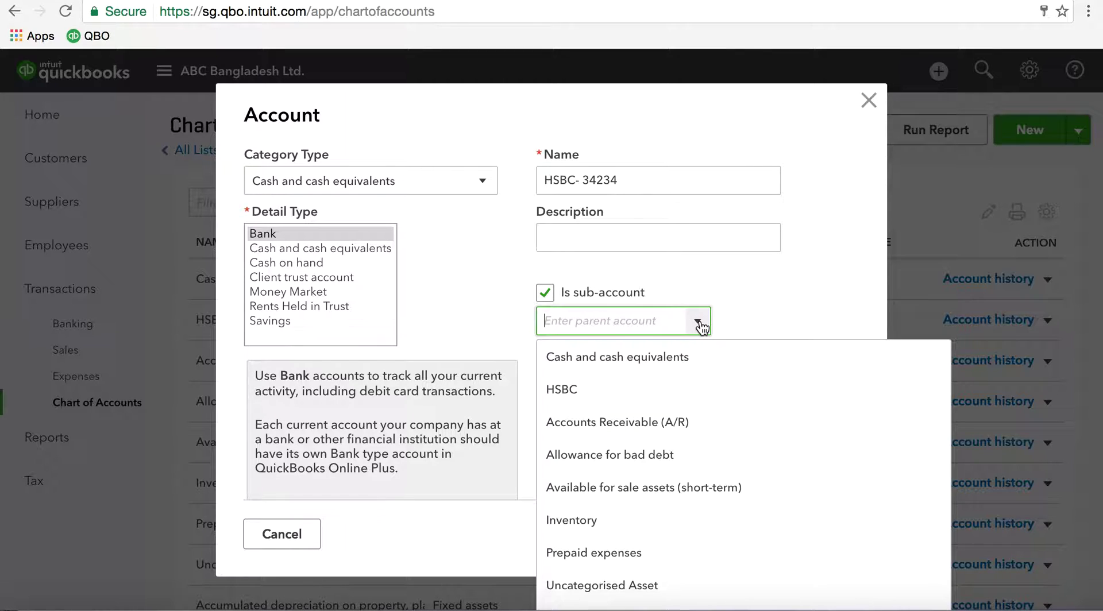
pyautogui.click(586, 395)
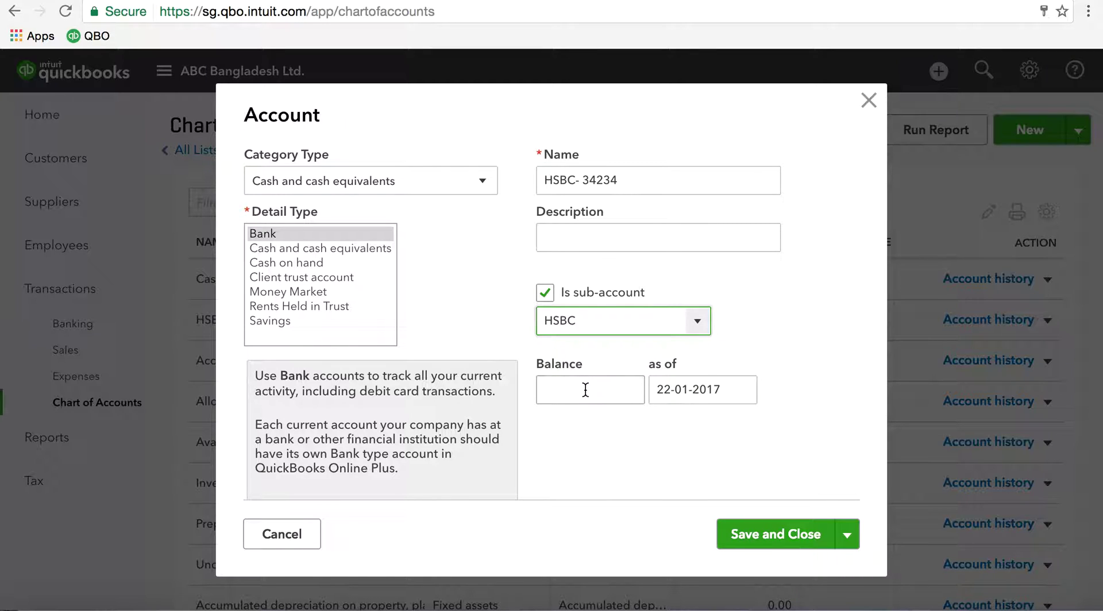
pyautogui.click(585, 390)
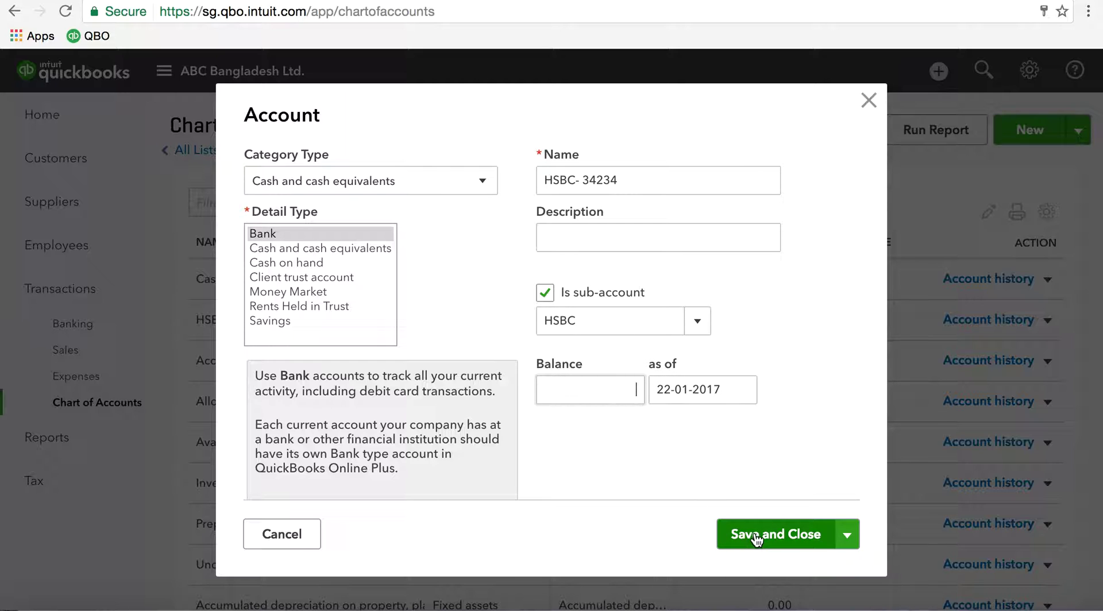
pyautogui.click(545, 292)
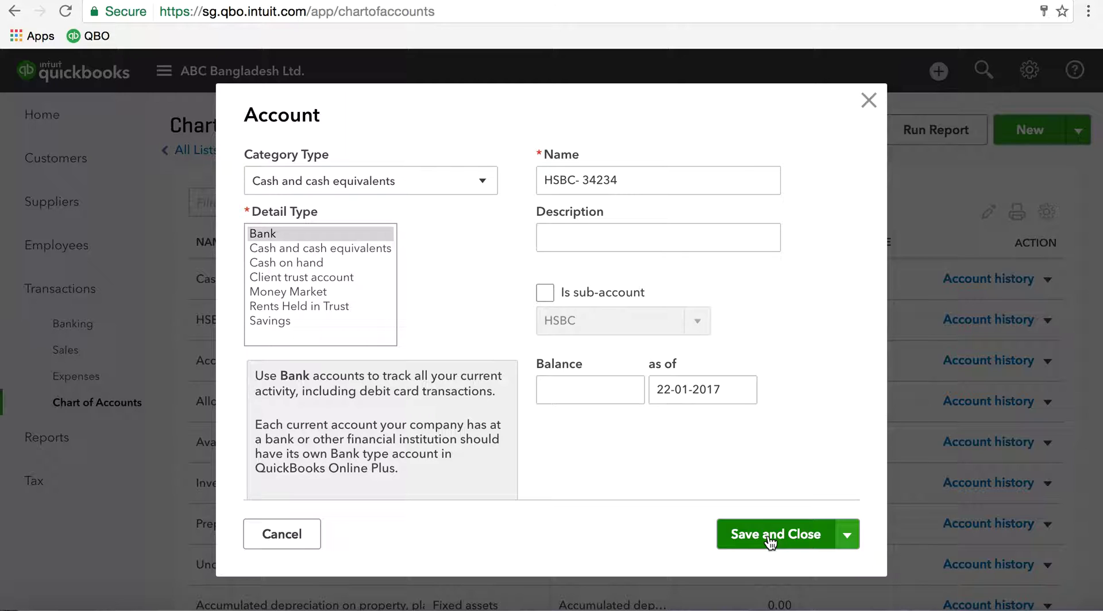
pyautogui.click(769, 536)
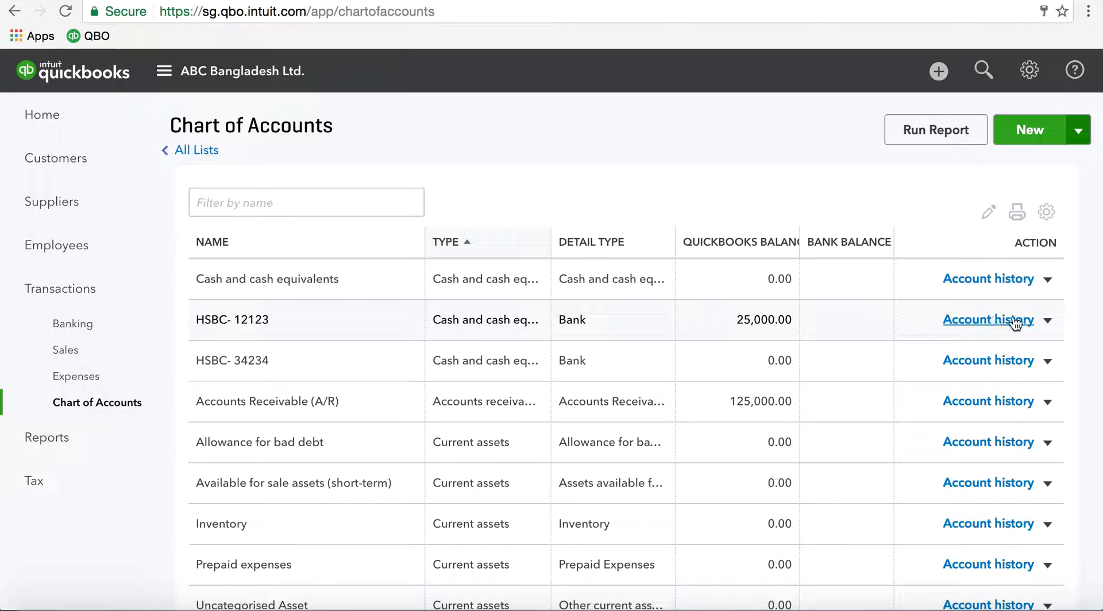
# Step: Choose Run report from the HSBC- 12123 row's Action menu
pyautogui.click(1049, 322)
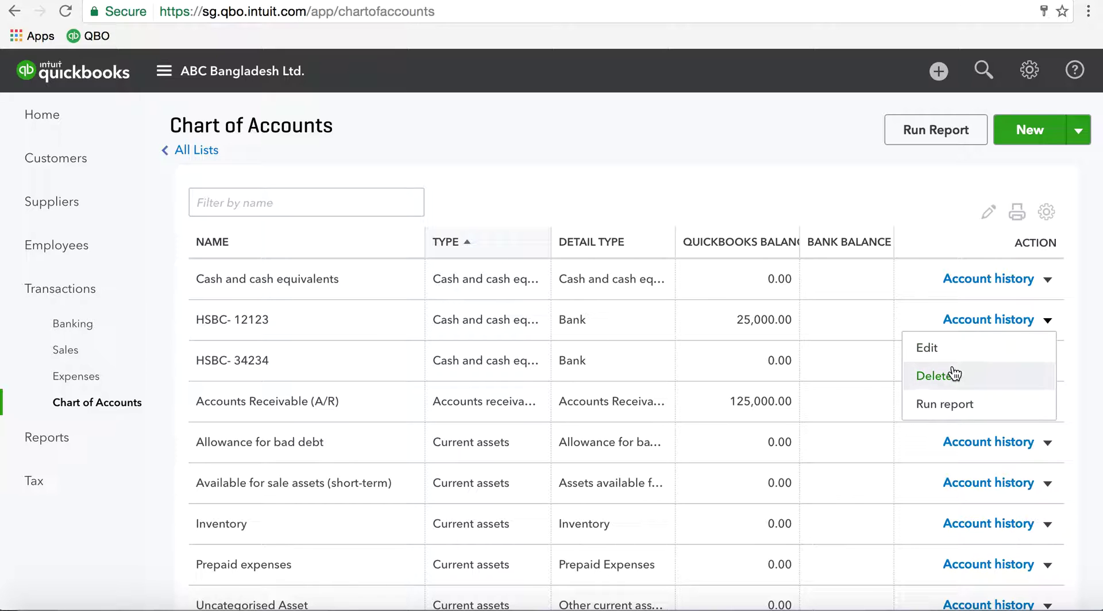
pyautogui.click(953, 406)
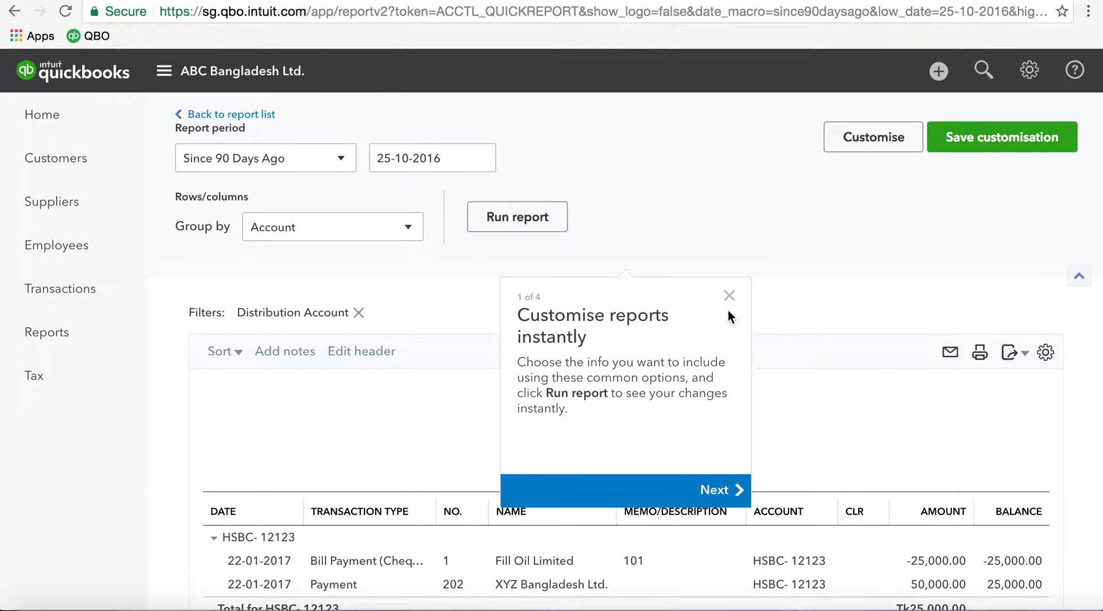
# Step: Dismiss the customisation tour and review the HSBC- 12123 QuickReport's two transactions
pyautogui.click(729, 297)
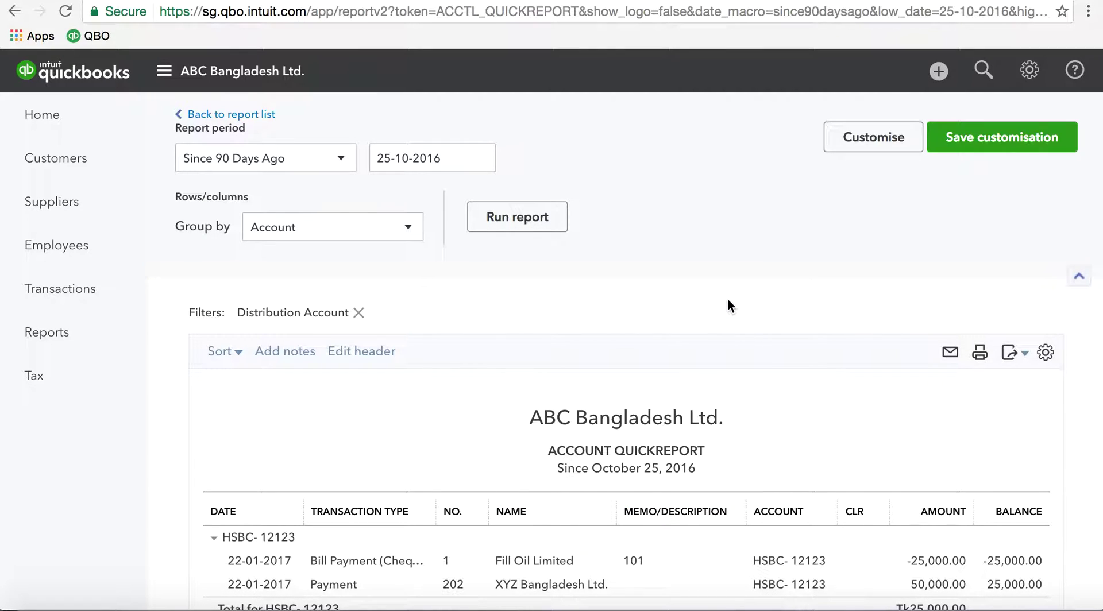
pyautogui.click(857, 420)
pyautogui.scroll(-3, 857, 420)
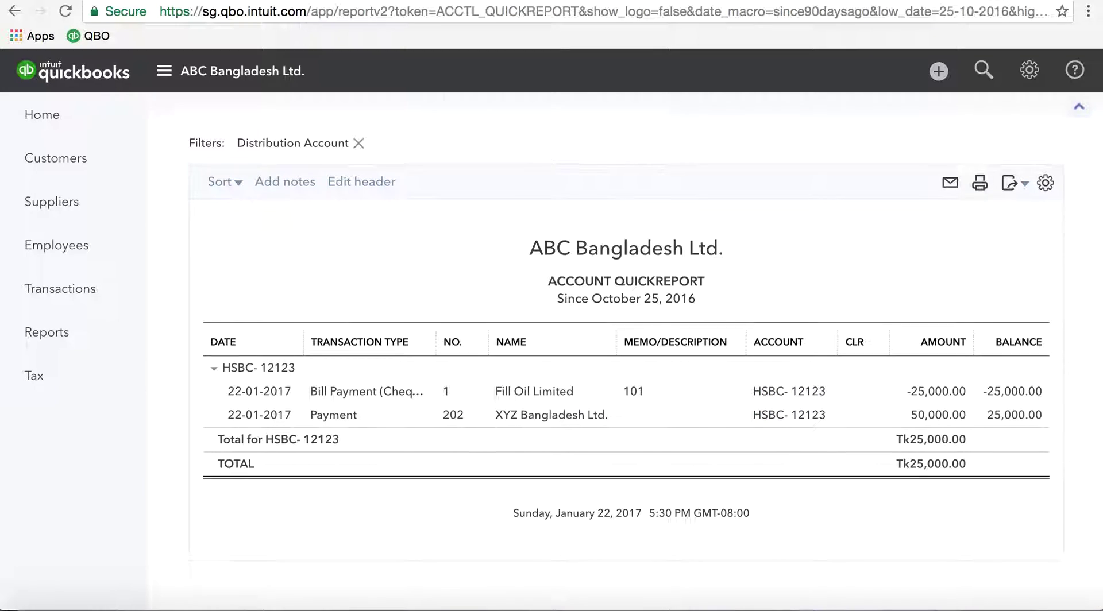
pyautogui.scroll(3, 550, 148)
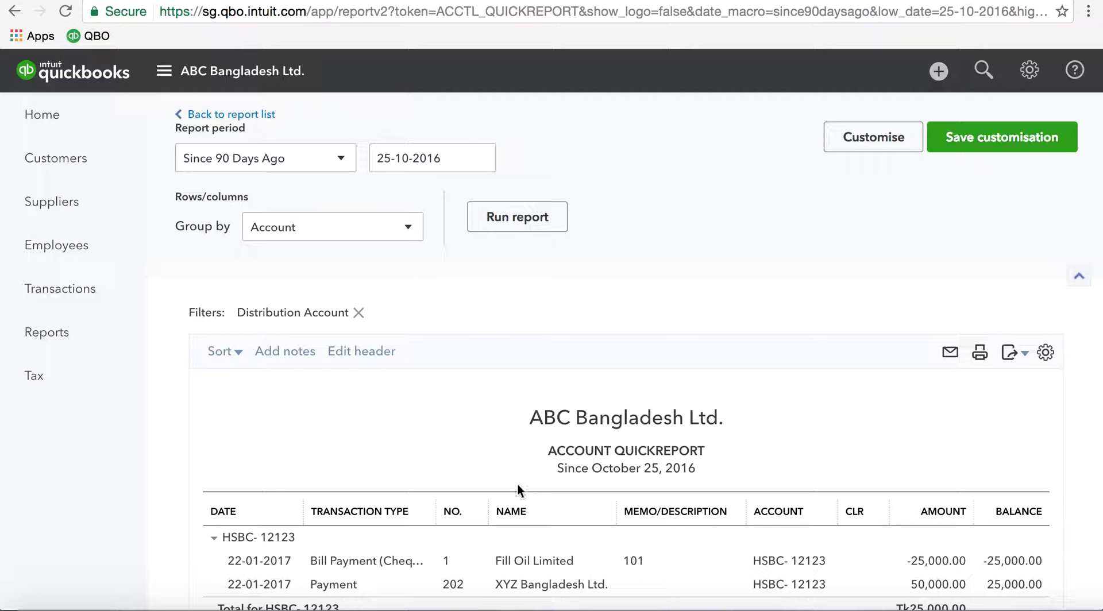